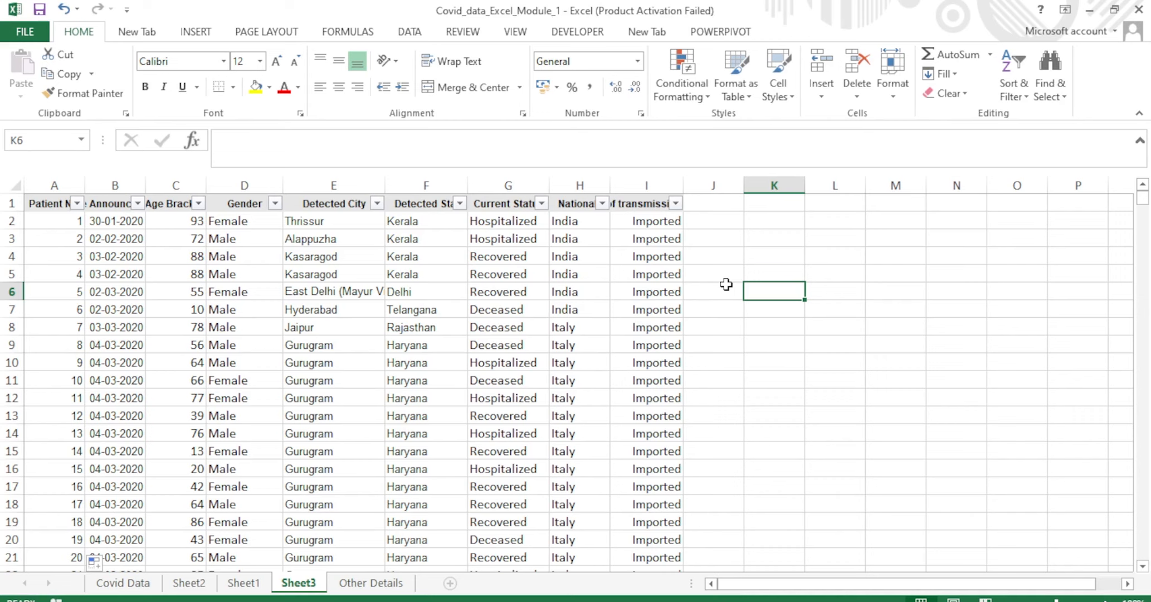
Undo the last change to the Patient No. column and remove the filters from the header row.
left_click(557, 345)
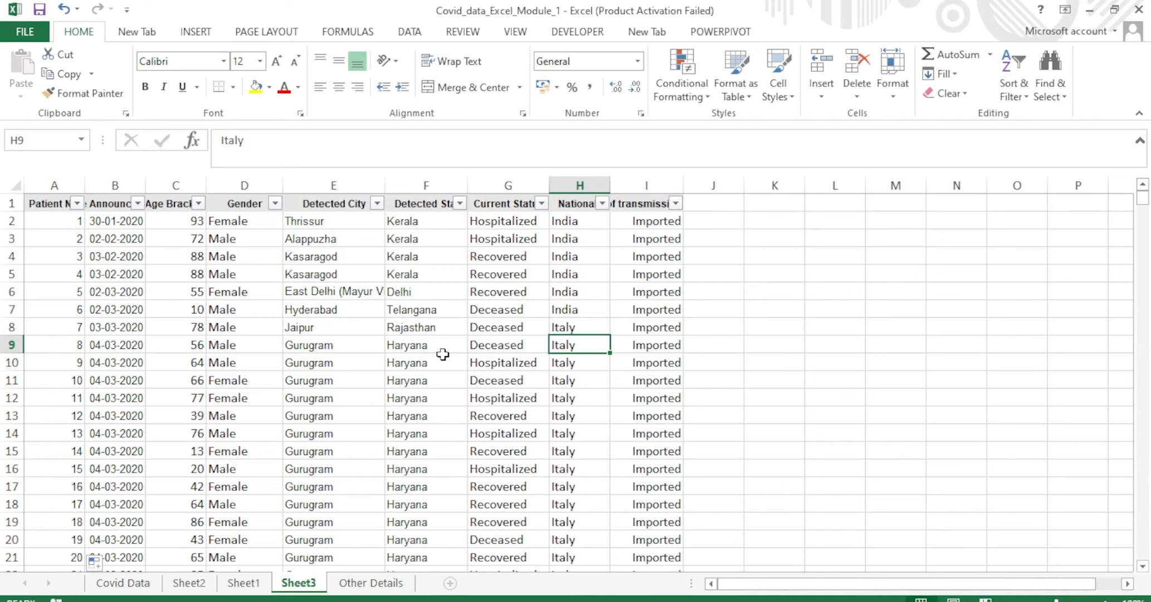
key("ctrl+z")
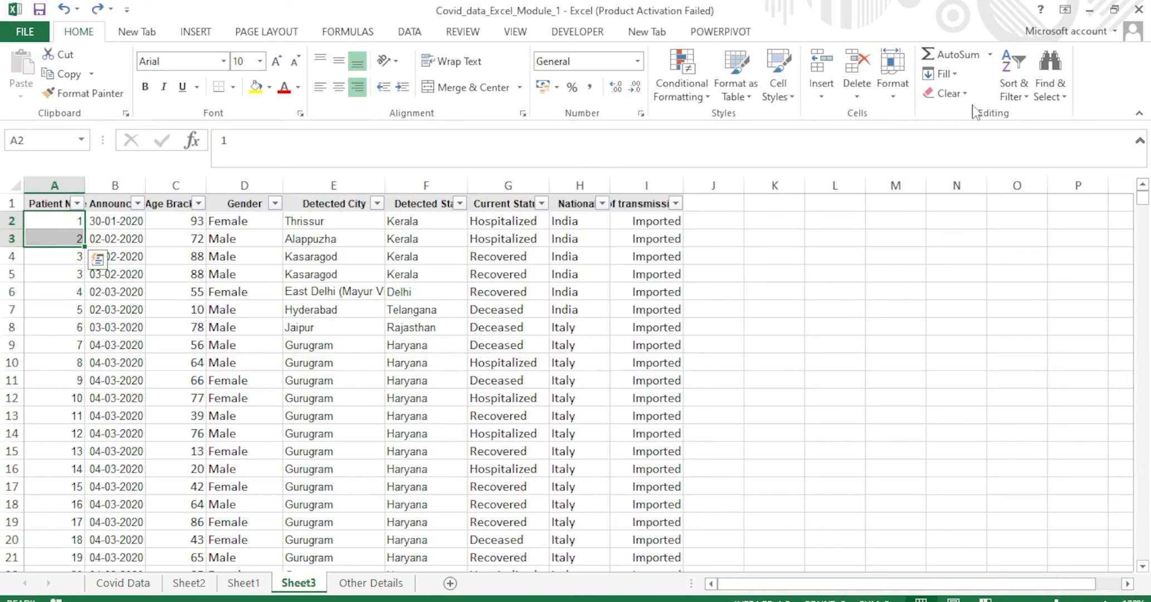
left_click(1028, 103)
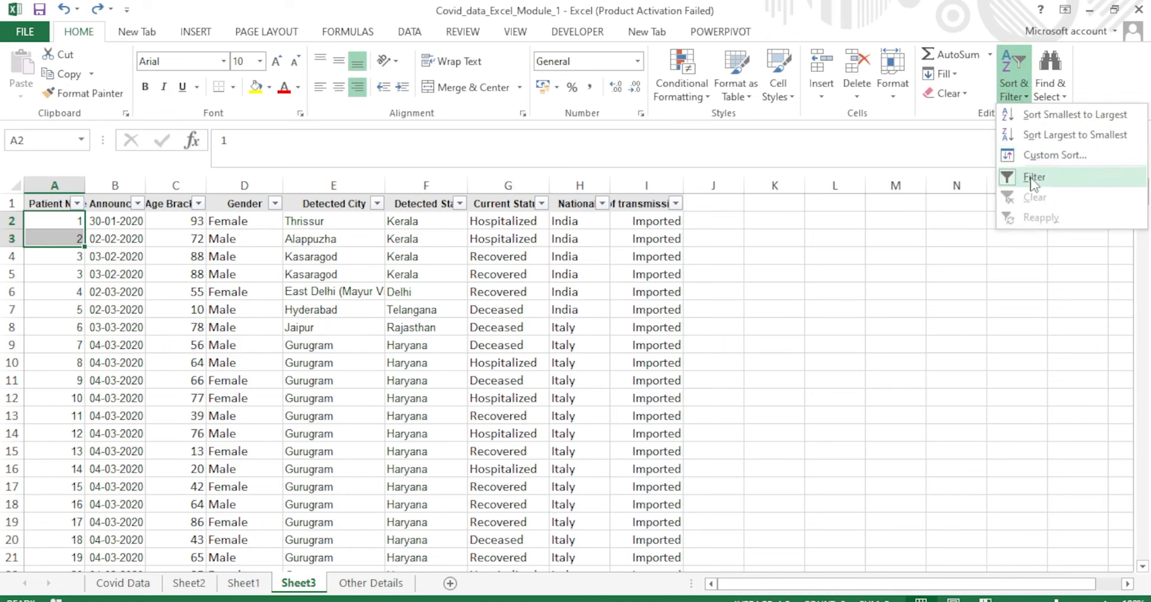
left_click(1034, 177)
left_click(785, 237)
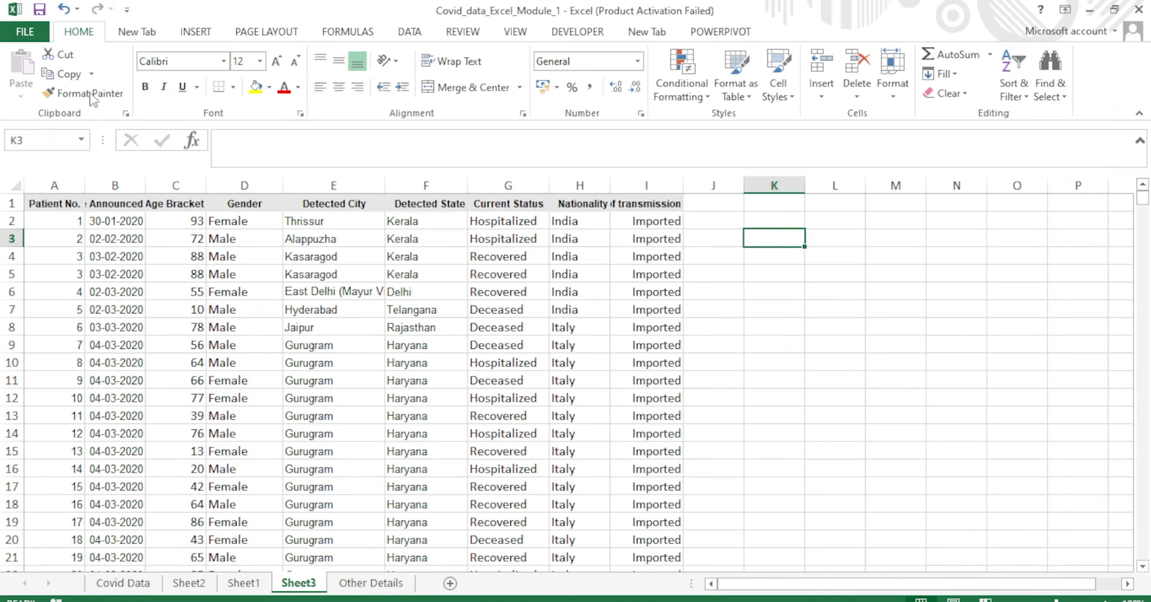
Sort the data by the Detected State column from A to Z, and undo that sort.
left_click(1025, 99)
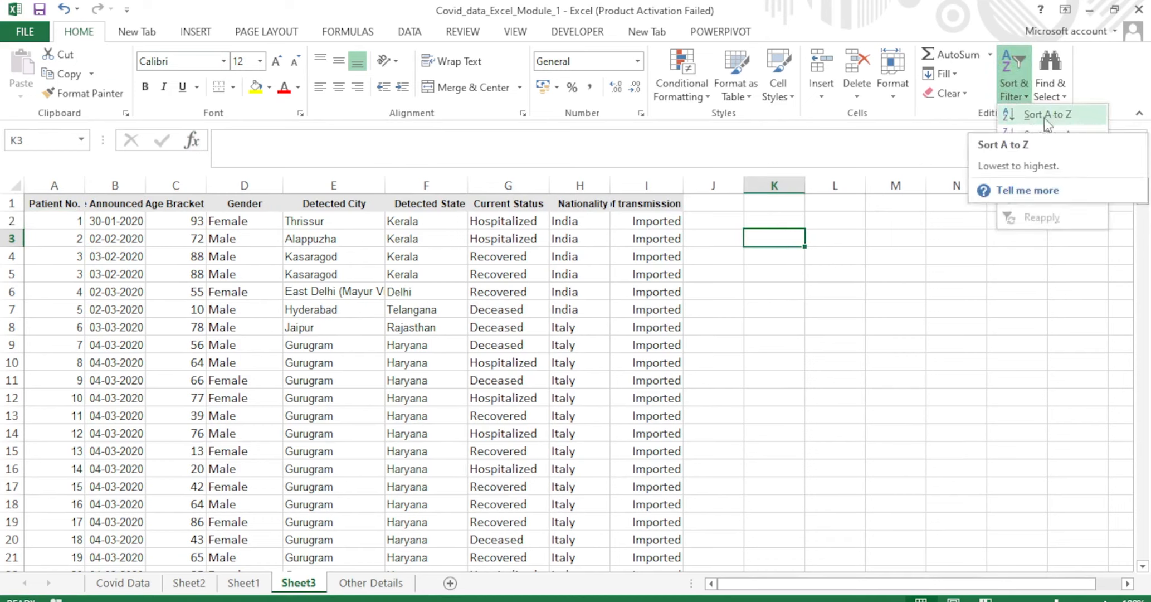
left_click(415, 211)
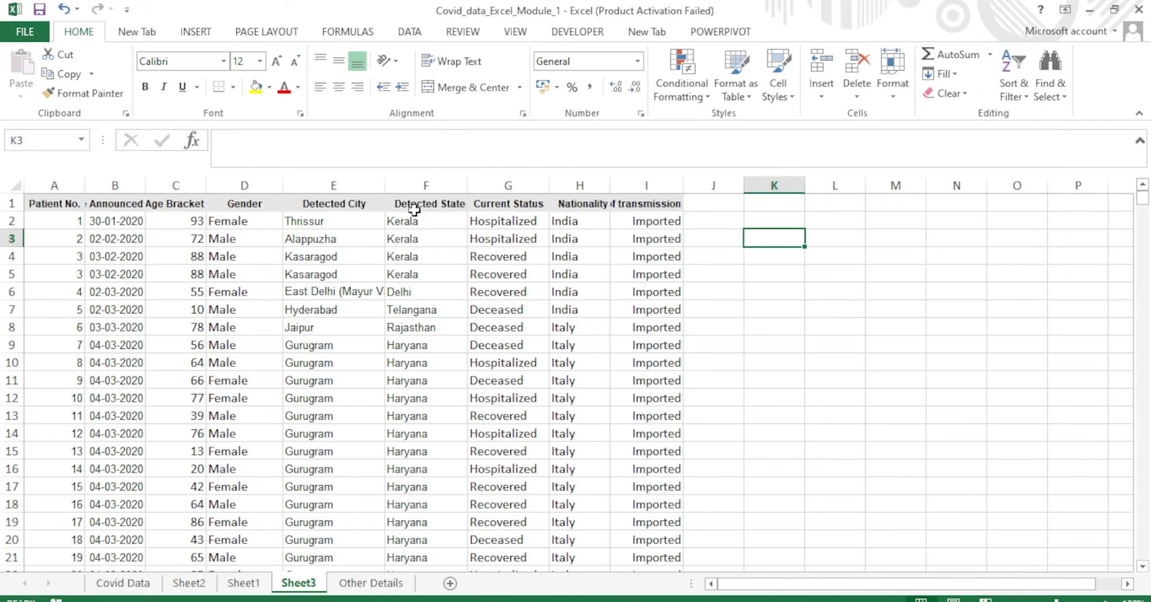
left_click(415, 207)
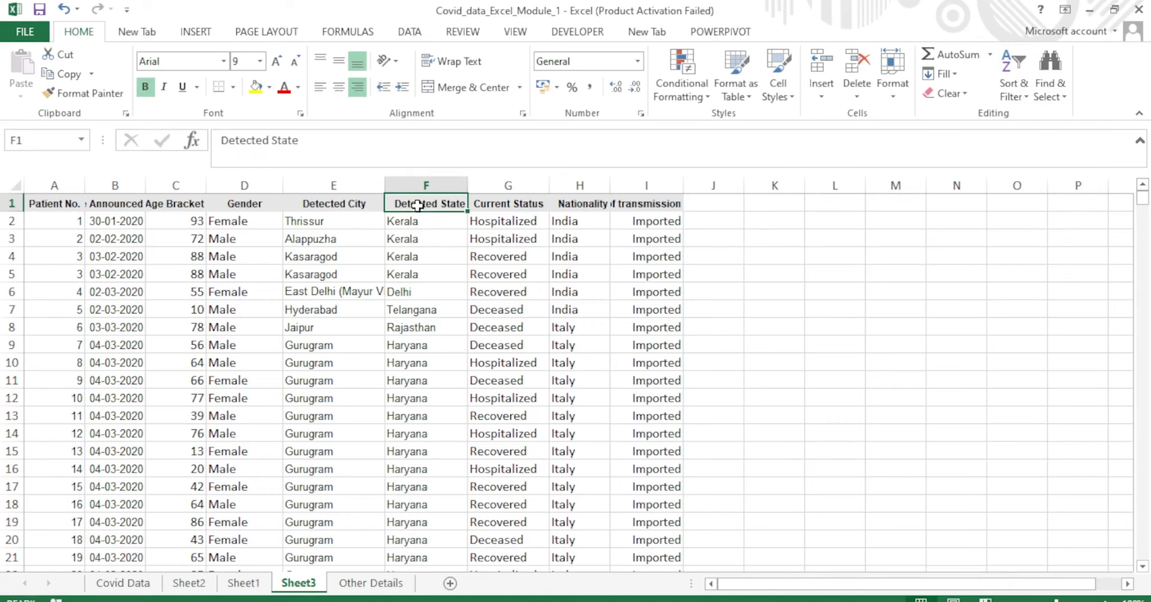
left_click(1014, 83)
left_click(1030, 115)
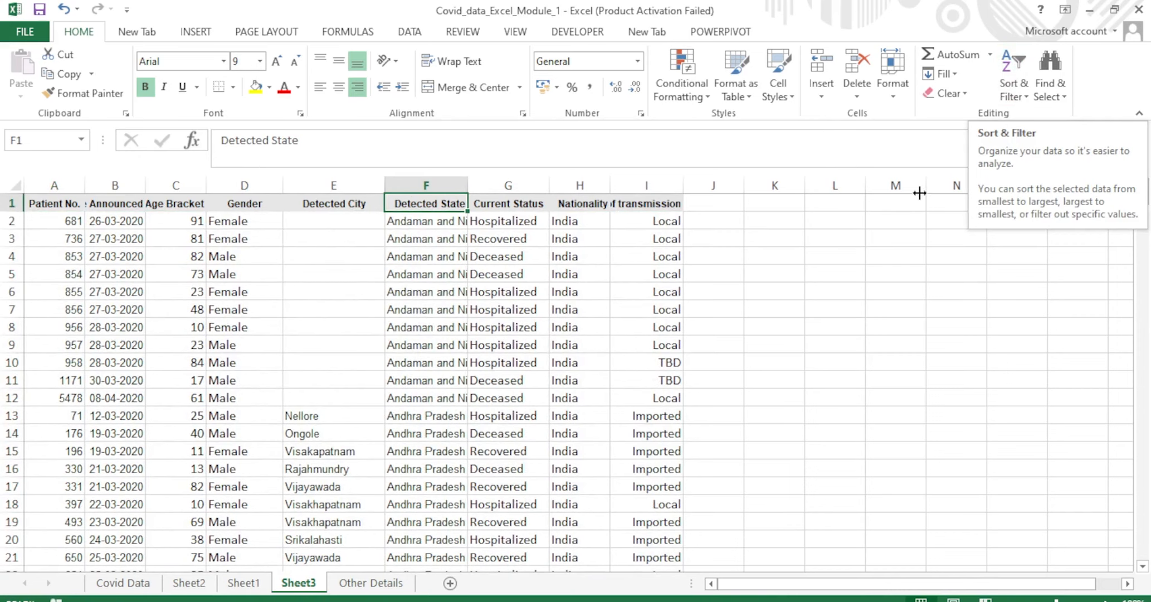
key("ctrl+z")
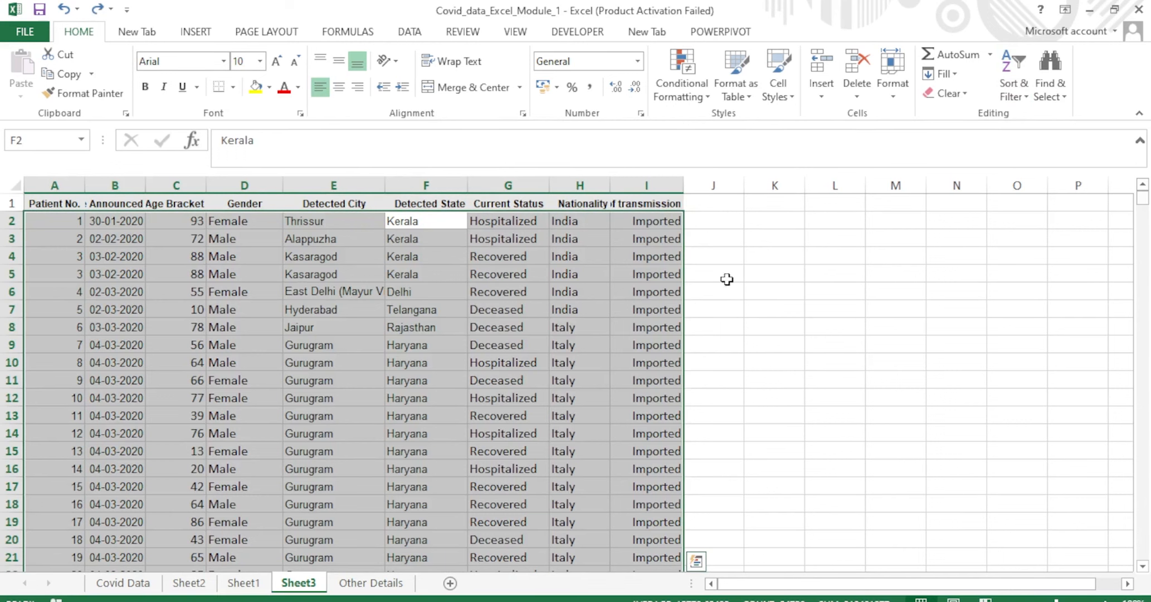
left_click(549, 314)
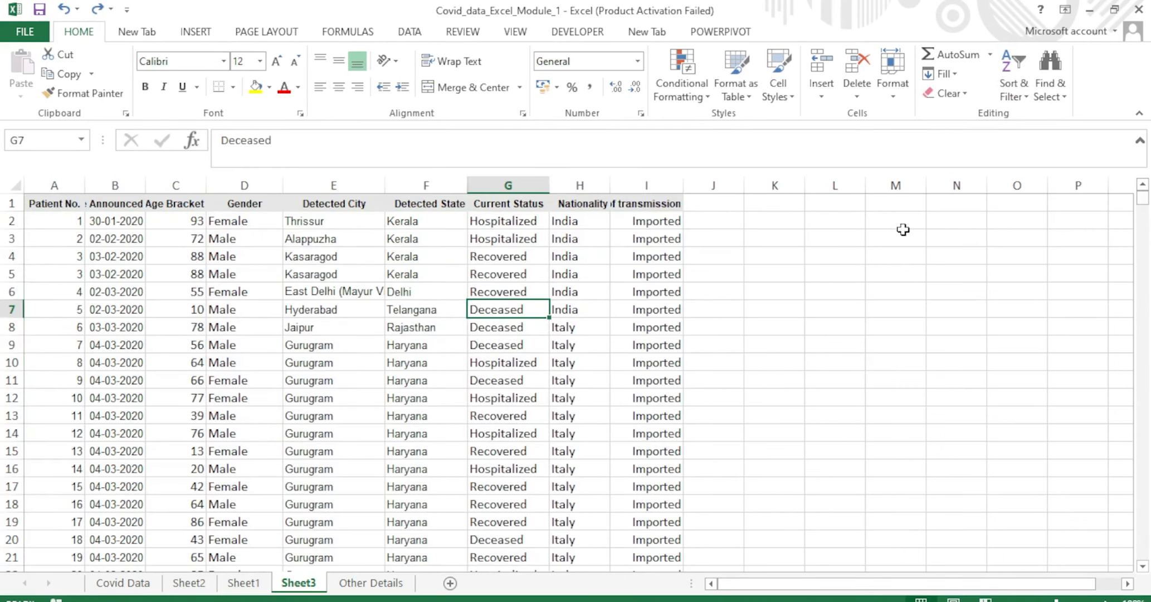
Turn the header row's filters on for the data range and switch them off again.
left_click(1013, 89)
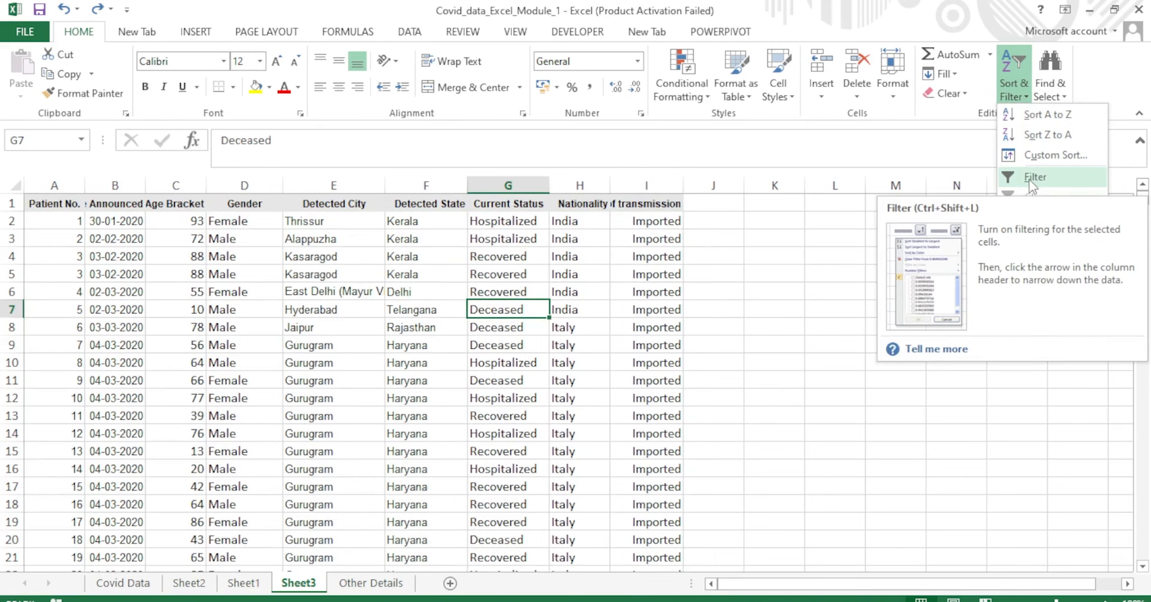
left_click(1028, 177)
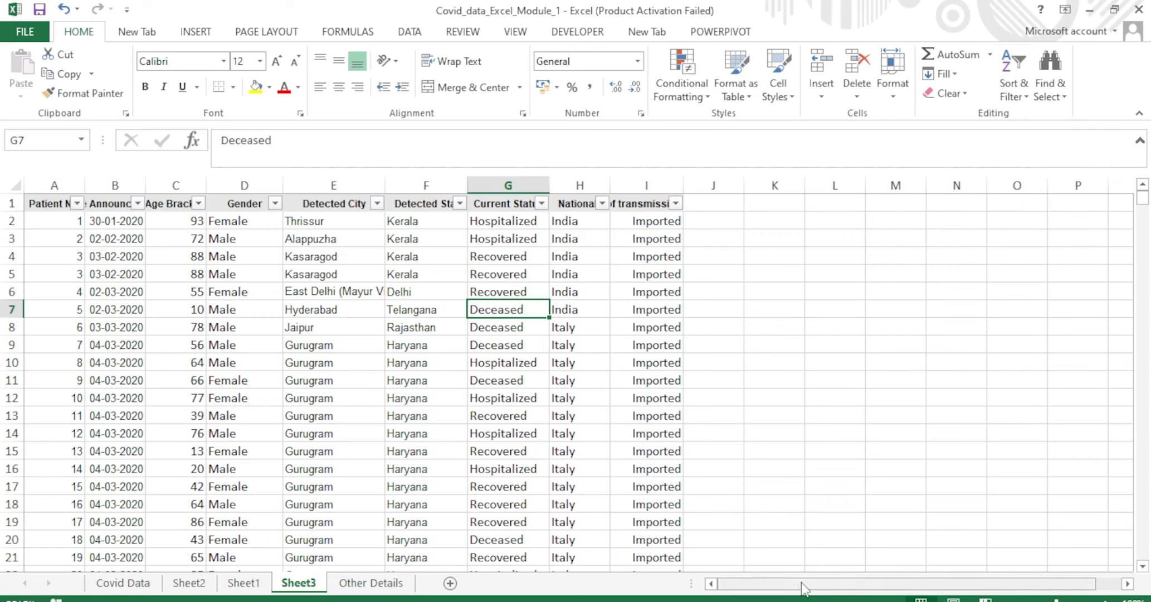
left_click(741, 274)
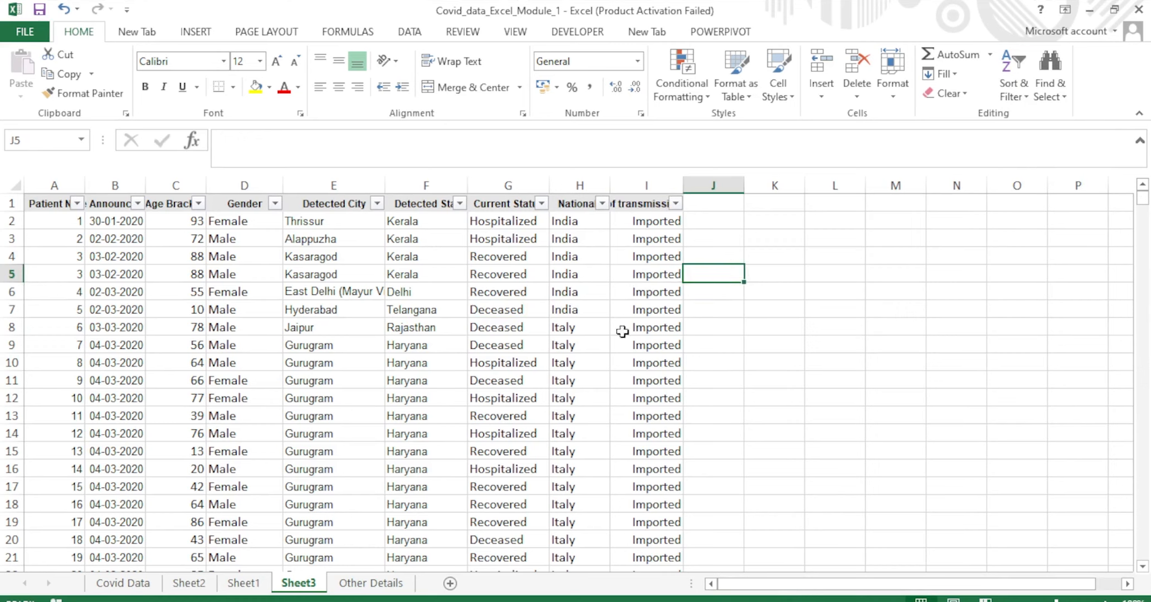
left_click(1019, 103)
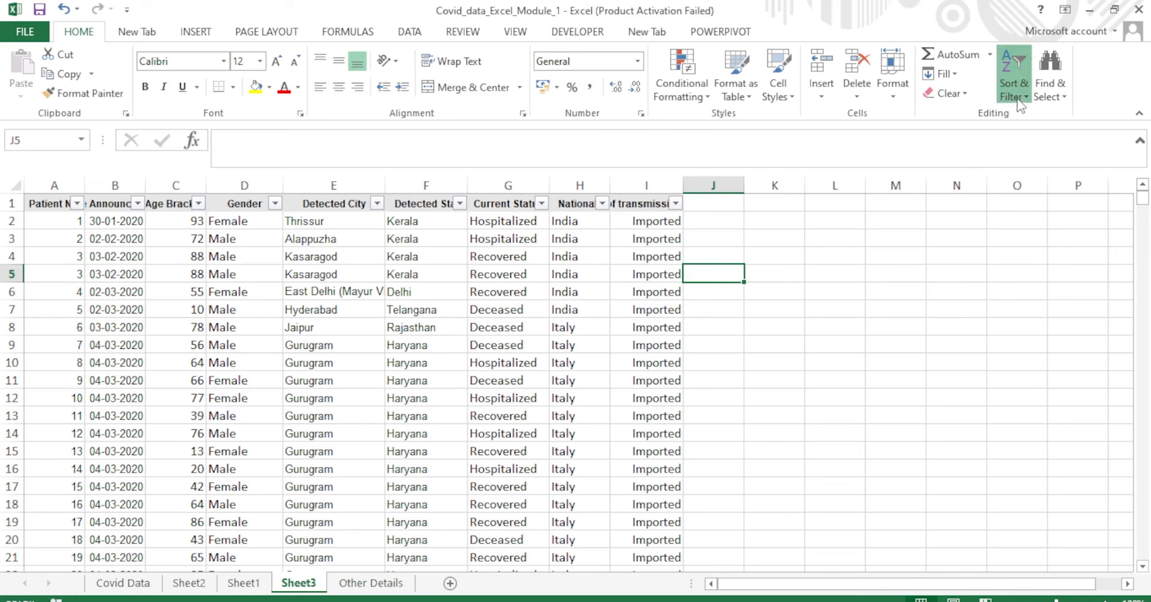
left_click(1029, 178)
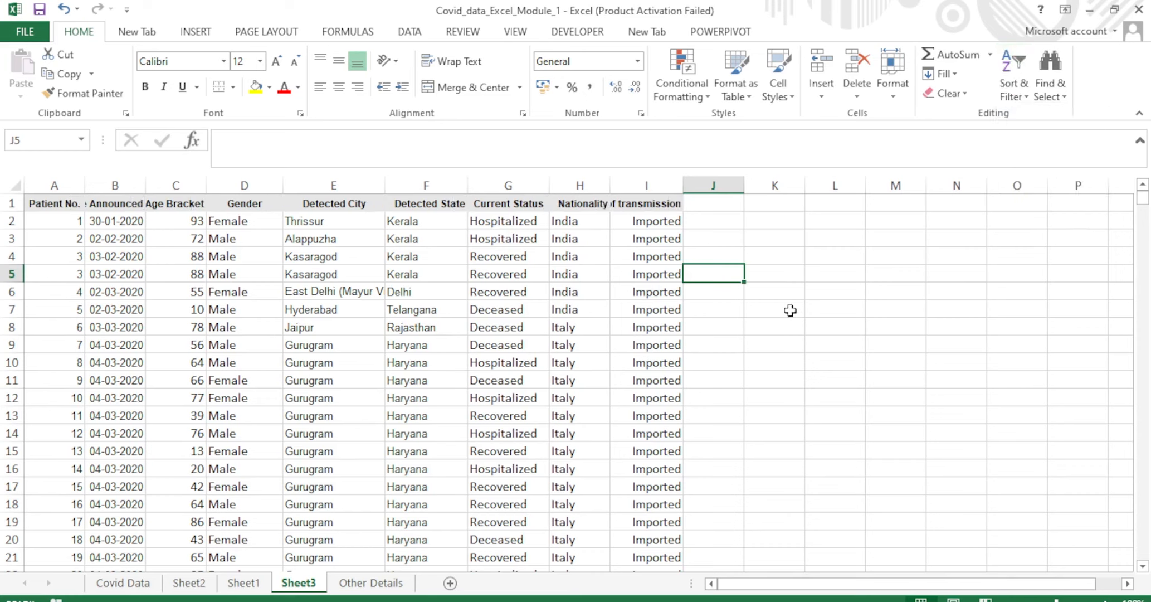
left_click(568, 295)
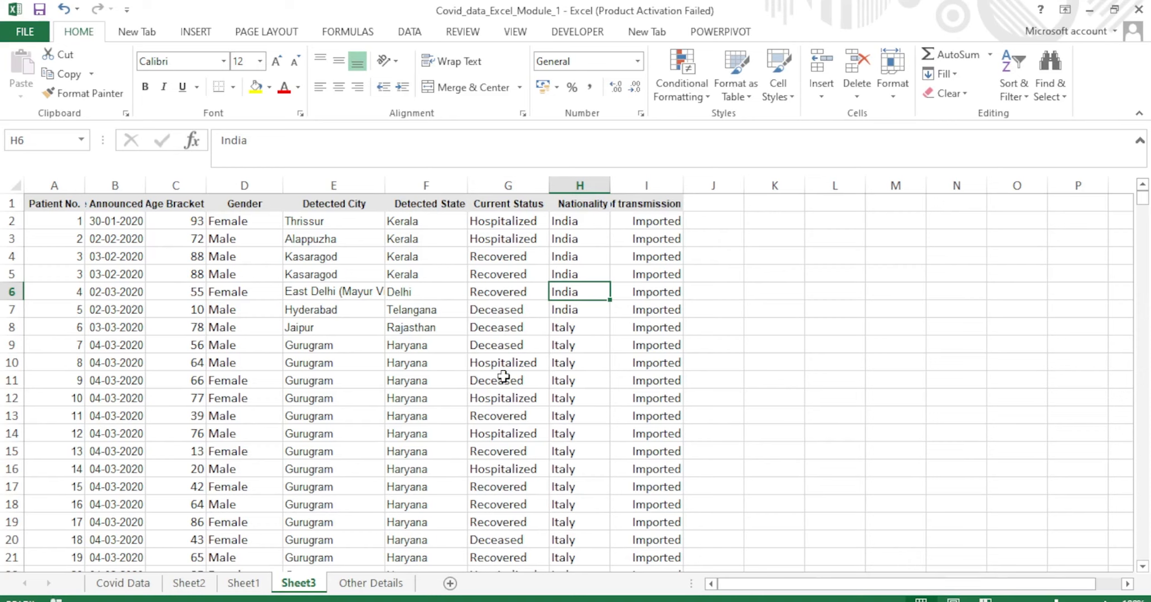
left_click(842, 371)
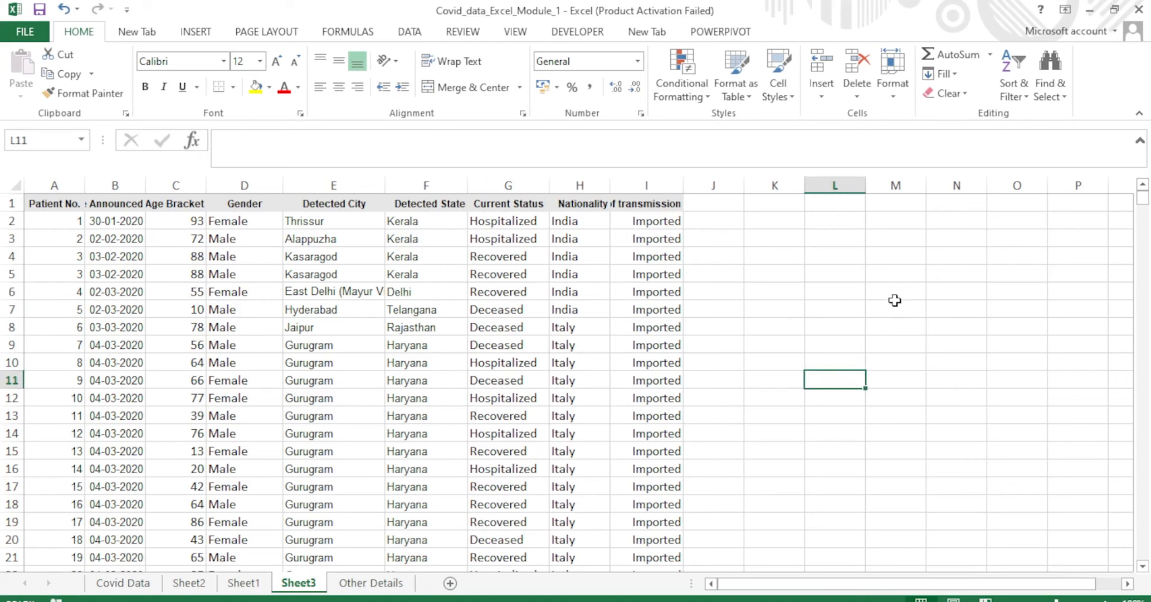
Apply filters to the header row of the data and widen the Detected State column.
left_click(446, 288)
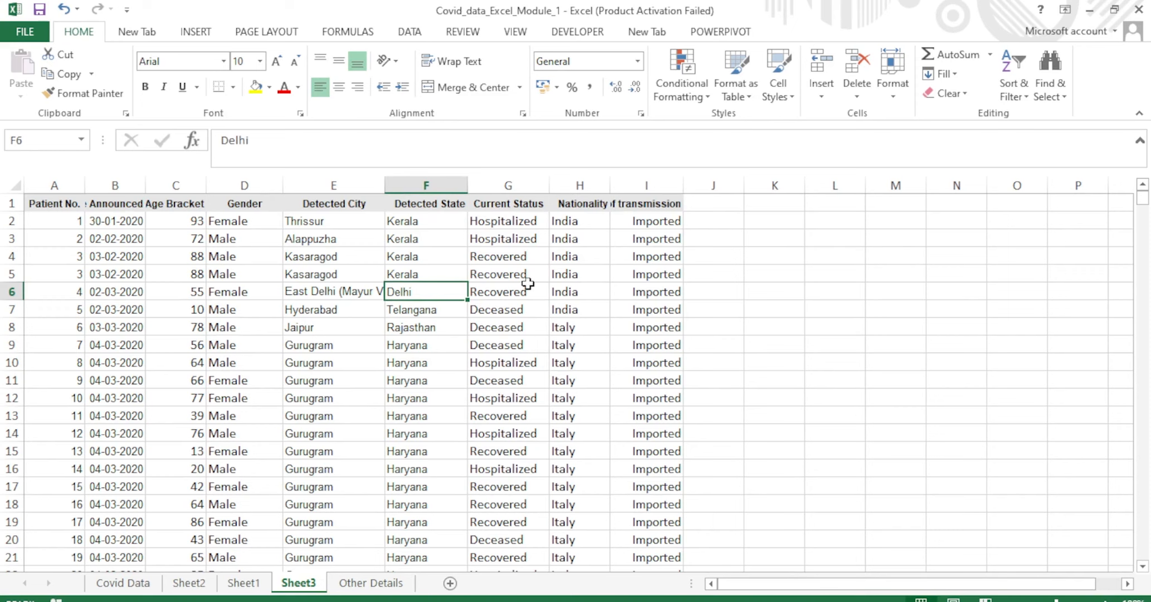
left_click(1021, 97)
left_click(1035, 172)
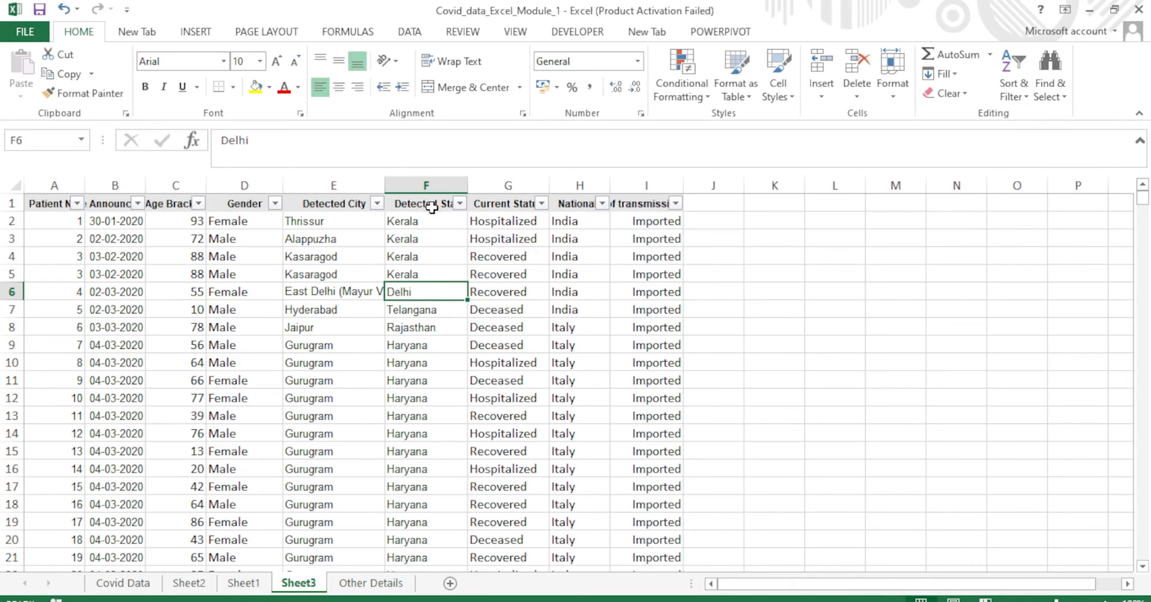
left_click_drag(466, 183, 492, 182)
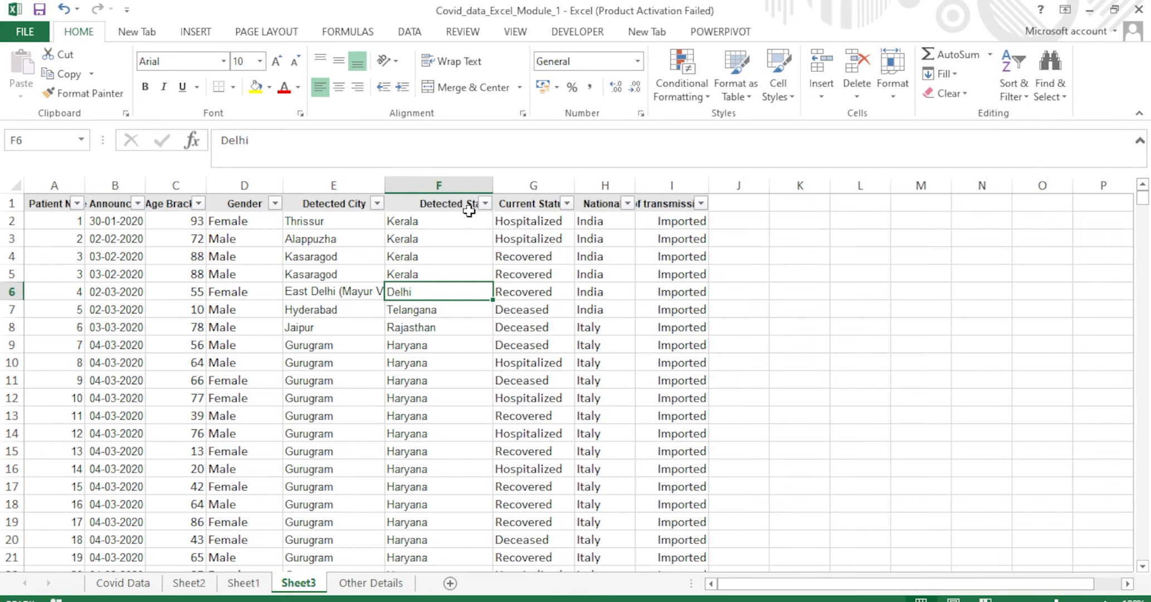
Sort the table A to Z through the Detected State column's filter options and inspect the reordered rows.
left_click(485, 203)
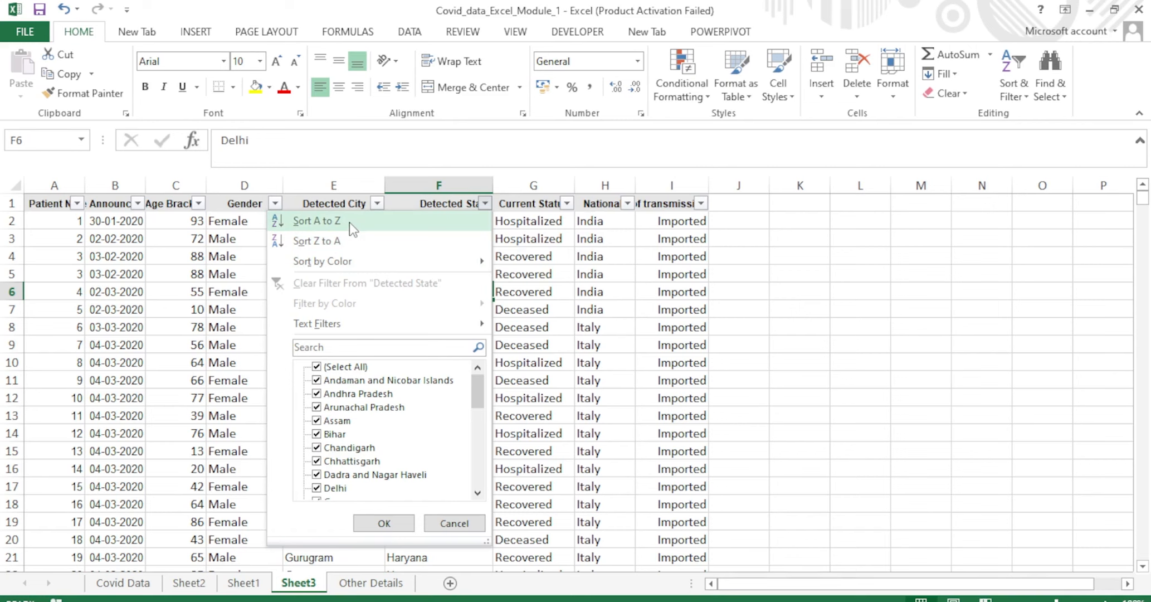
left_click(316, 221)
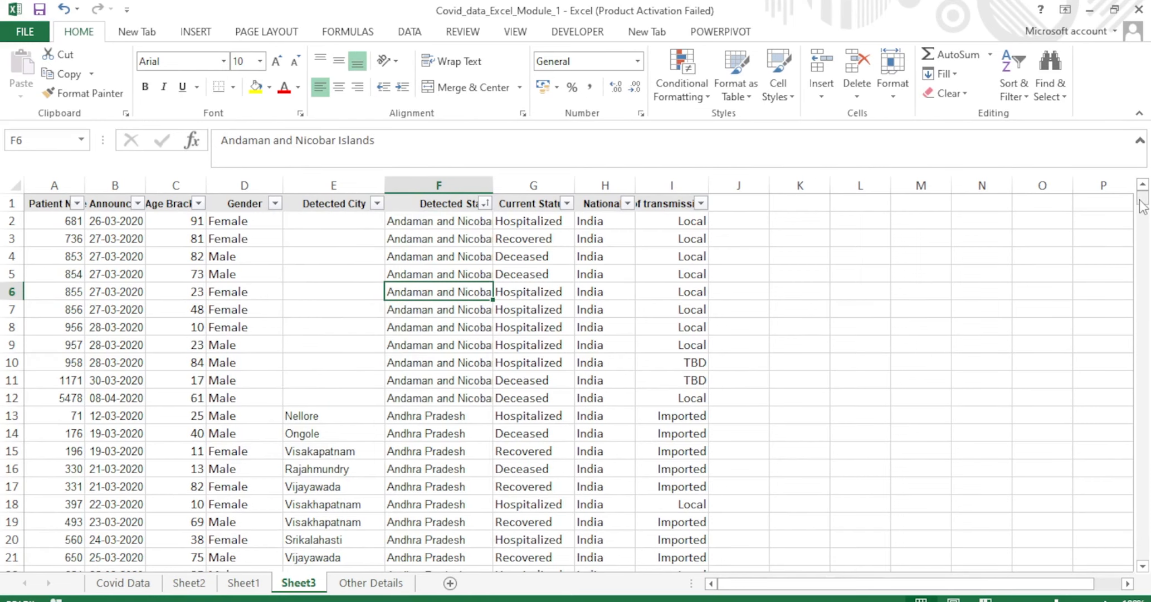
mouse_move(1142, 207)
left_mouse_down()
mouse_move(1142, 236)
mouse_move(1141, 204)
left_mouse_up()
left_click(448, 217)
left_click(436, 308)
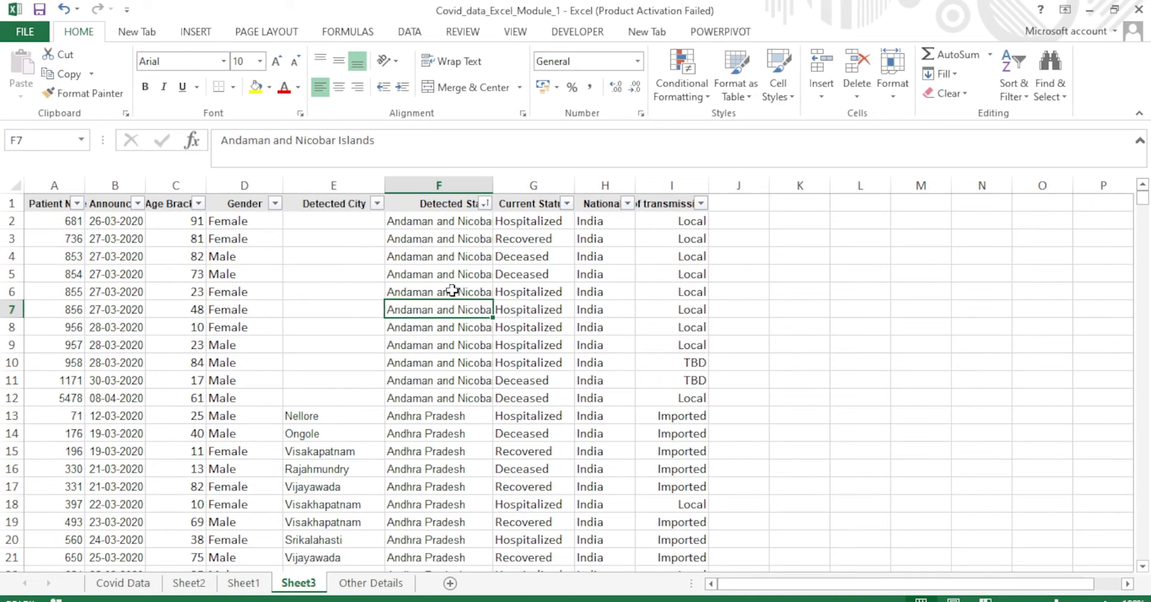
left_click(3, 310)
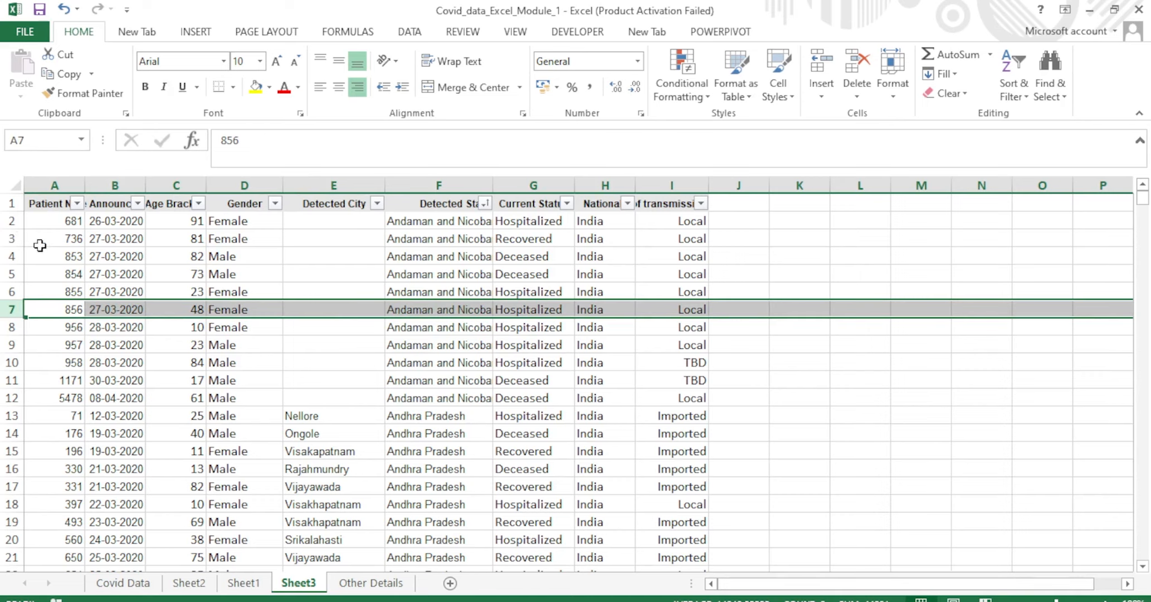
left_click(620, 276)
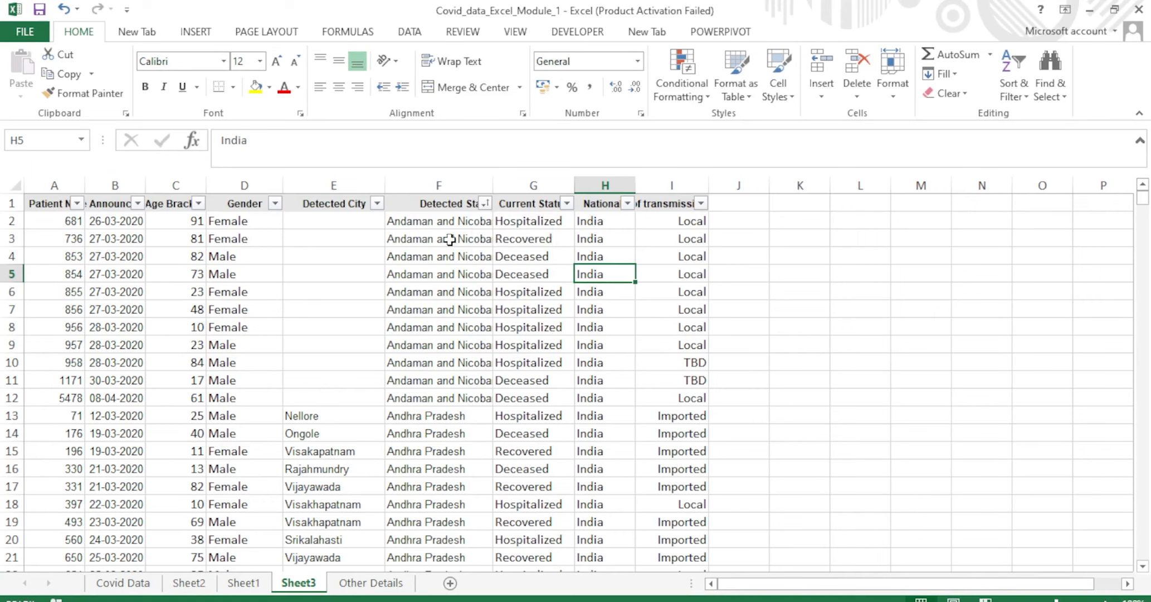
Reverse the Detected State sort to Z to A and return it to A to Z.
left_click(484, 206)
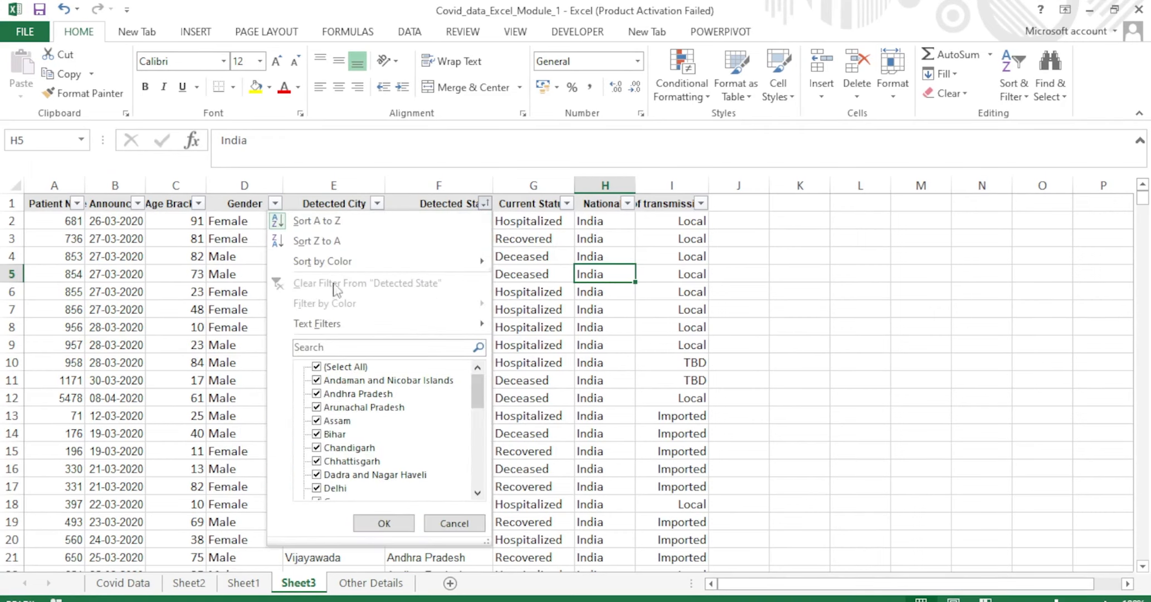
mouse_move(292, 254)
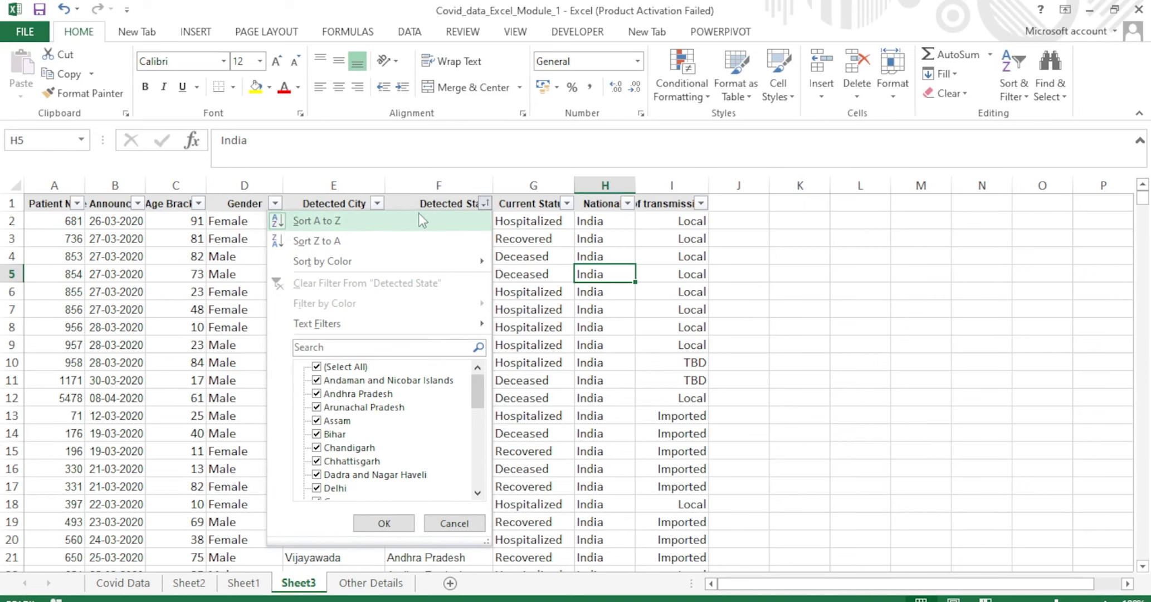
left_click(330, 241)
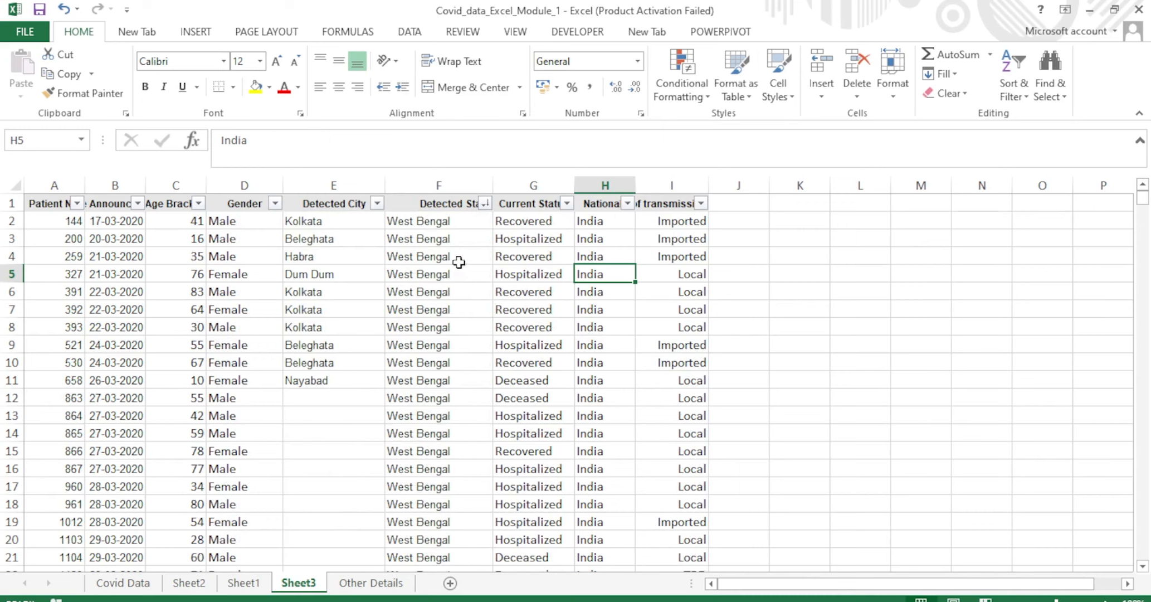
left_click(485, 204)
left_click(399, 228)
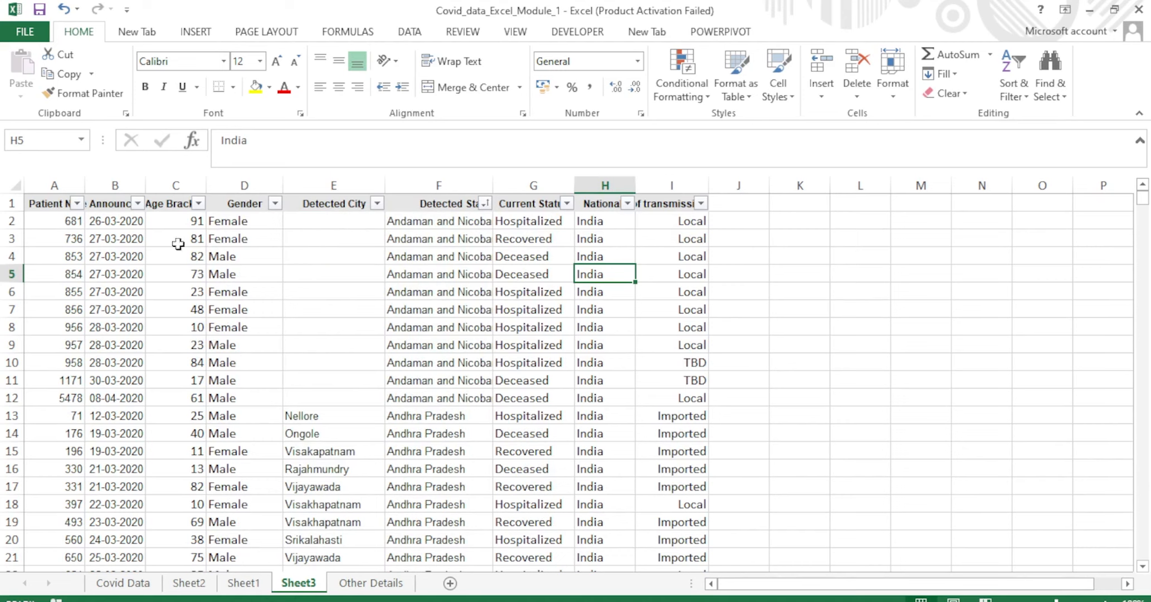
Sort the table by Age Bracket from largest to smallest.
left_click(199, 204)
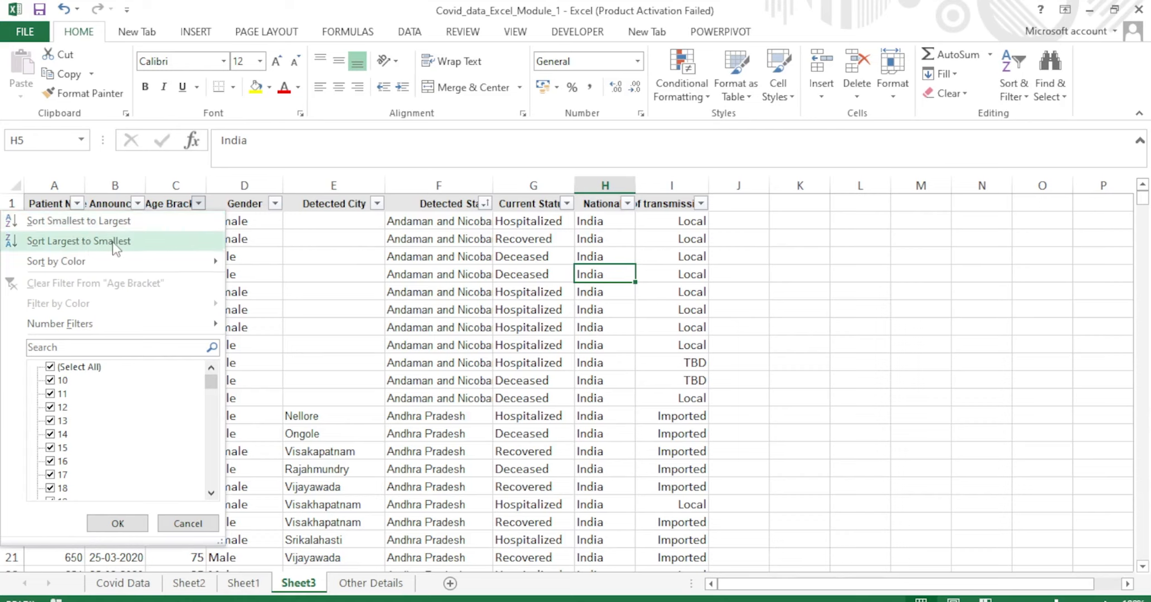
left_click(82, 245)
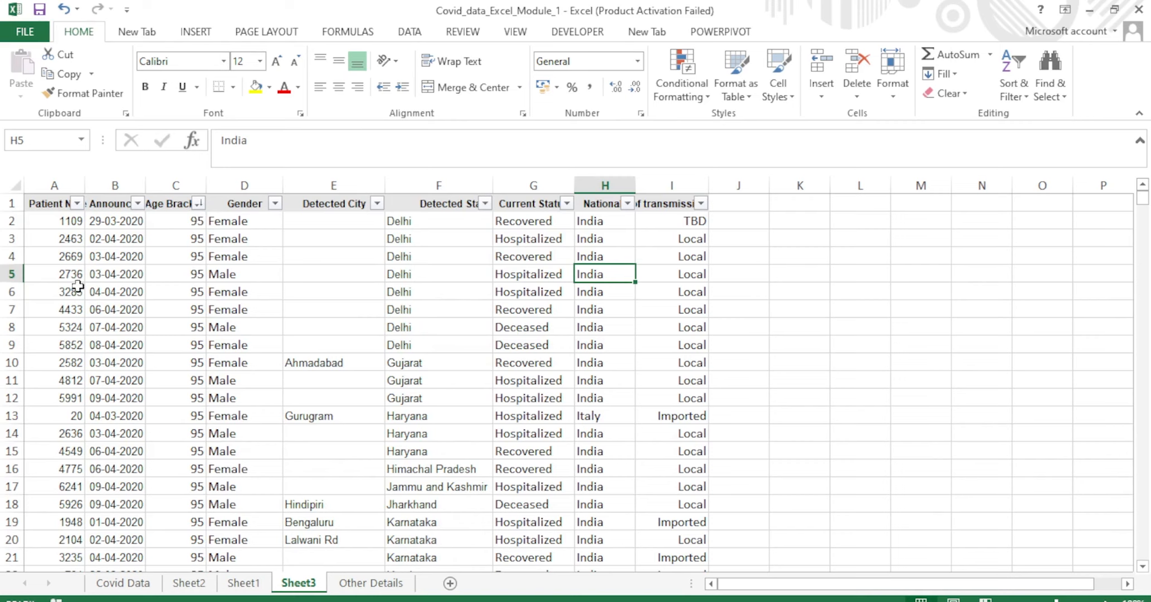
left_click(196, 220)
Sort the table by Age Bracket from smallest to largest, and view the Date Announced column's sort and filter options.
left_click(199, 203)
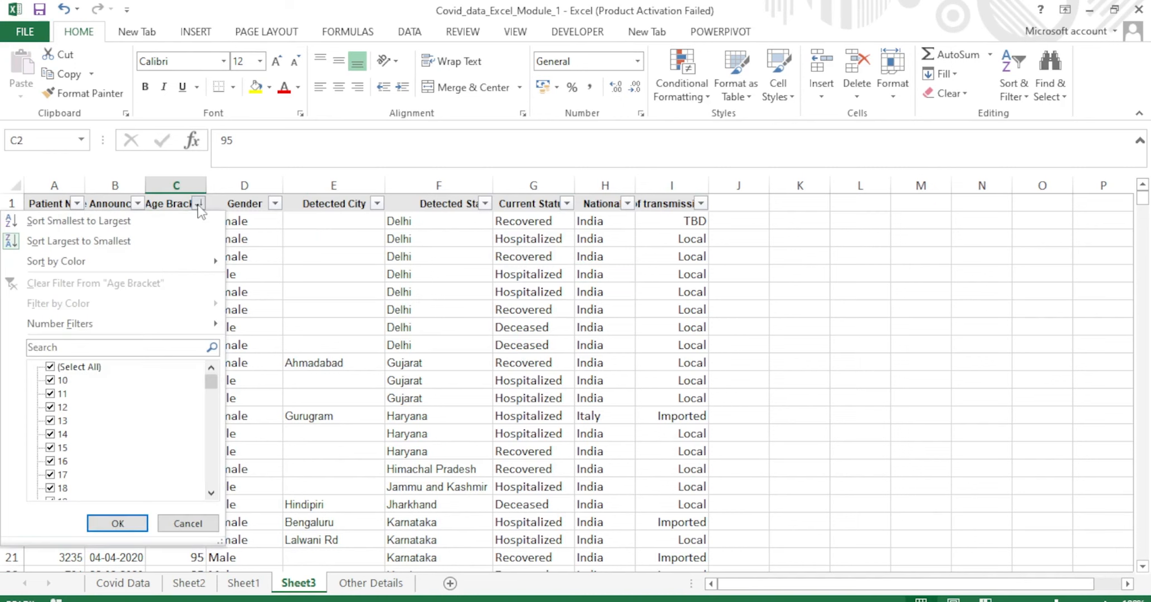
left_click(162, 221)
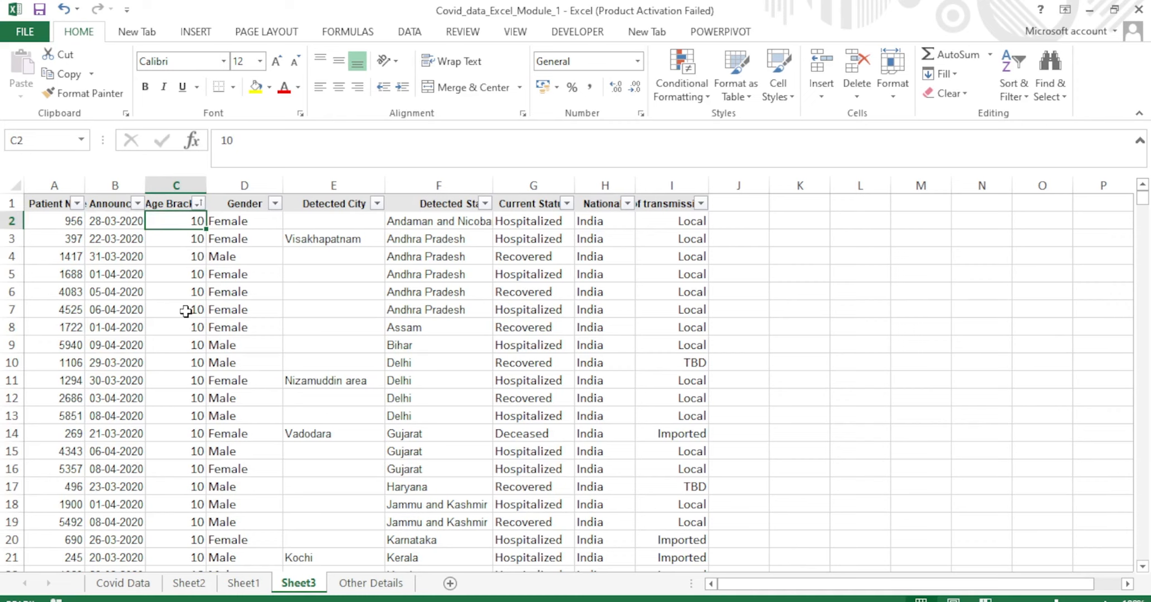
left_click(137, 204)
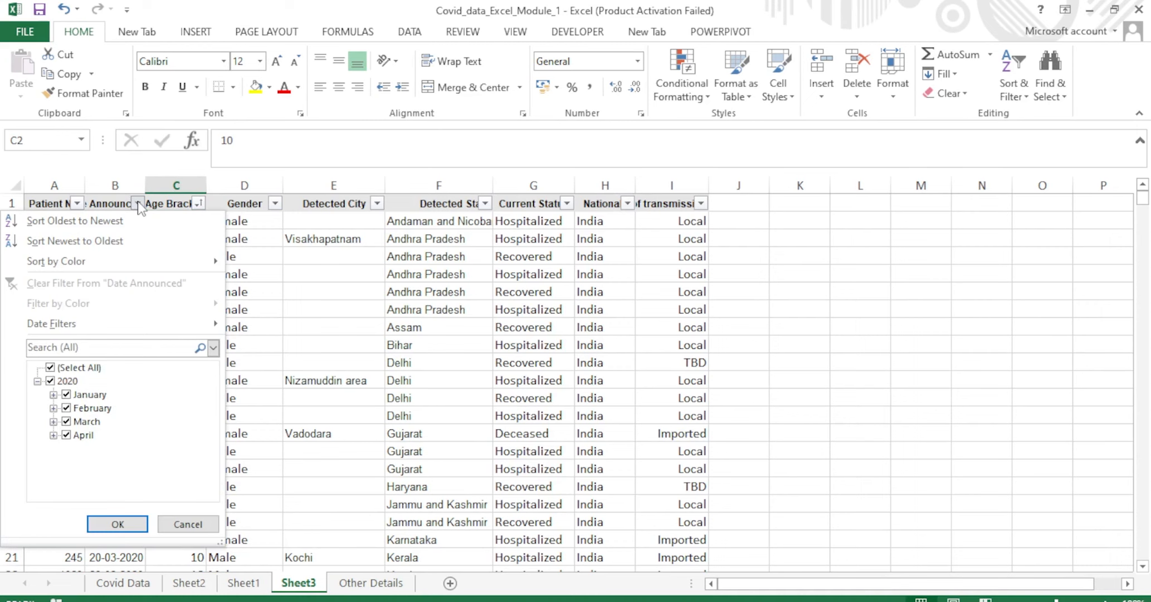
left_click(393, 258)
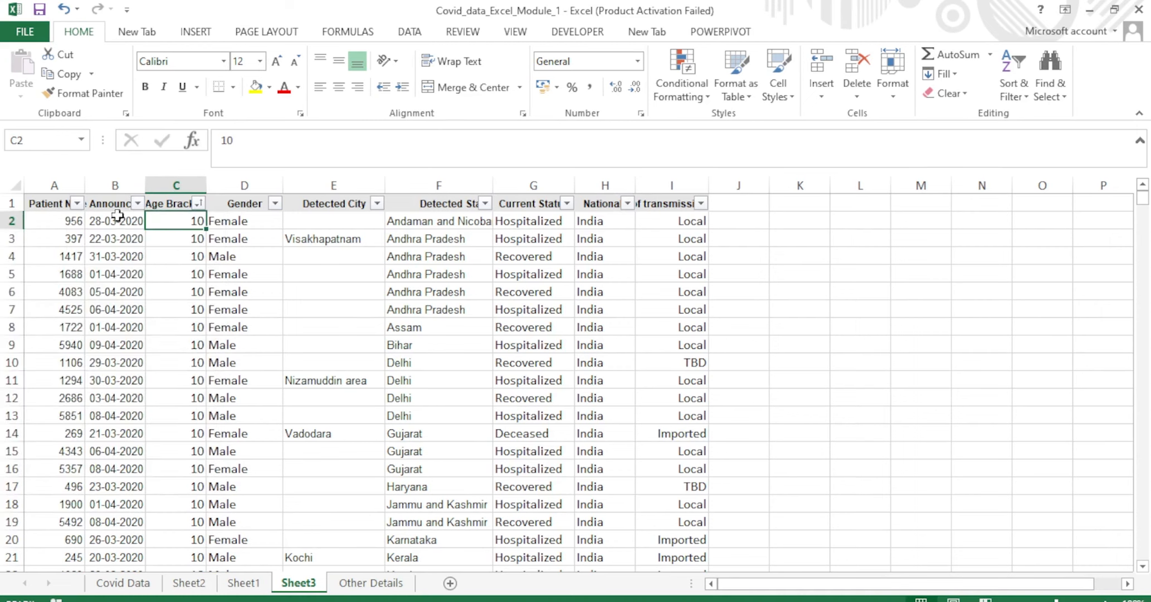
Sort the table by Date Announced from oldest to newest, and reverse the sort to newest to oldest.
left_click(137, 203)
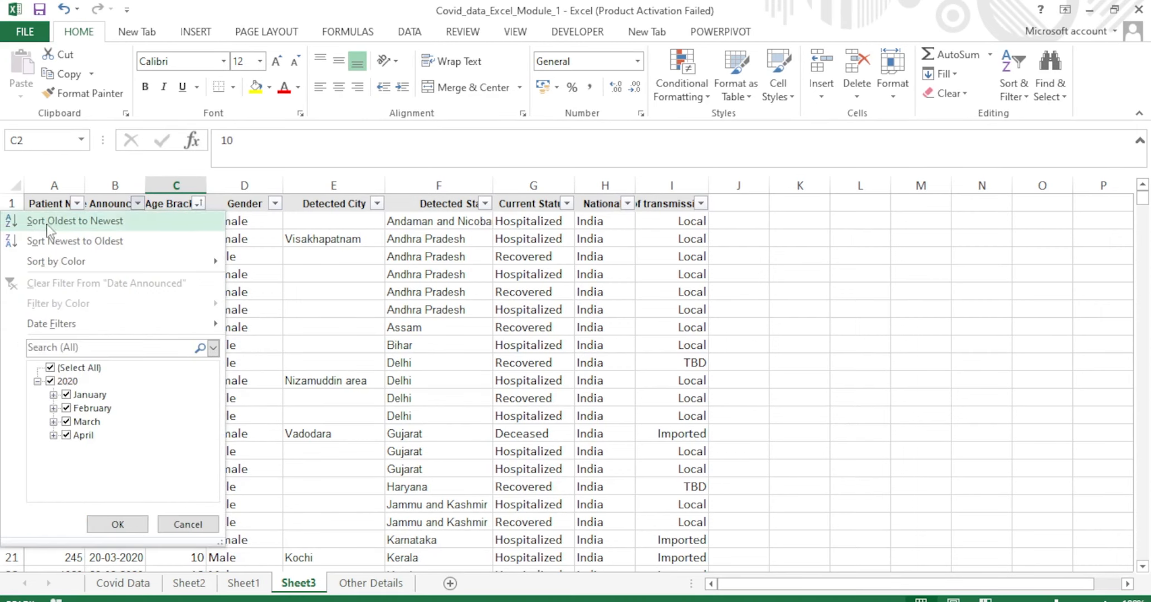
left_click(99, 224)
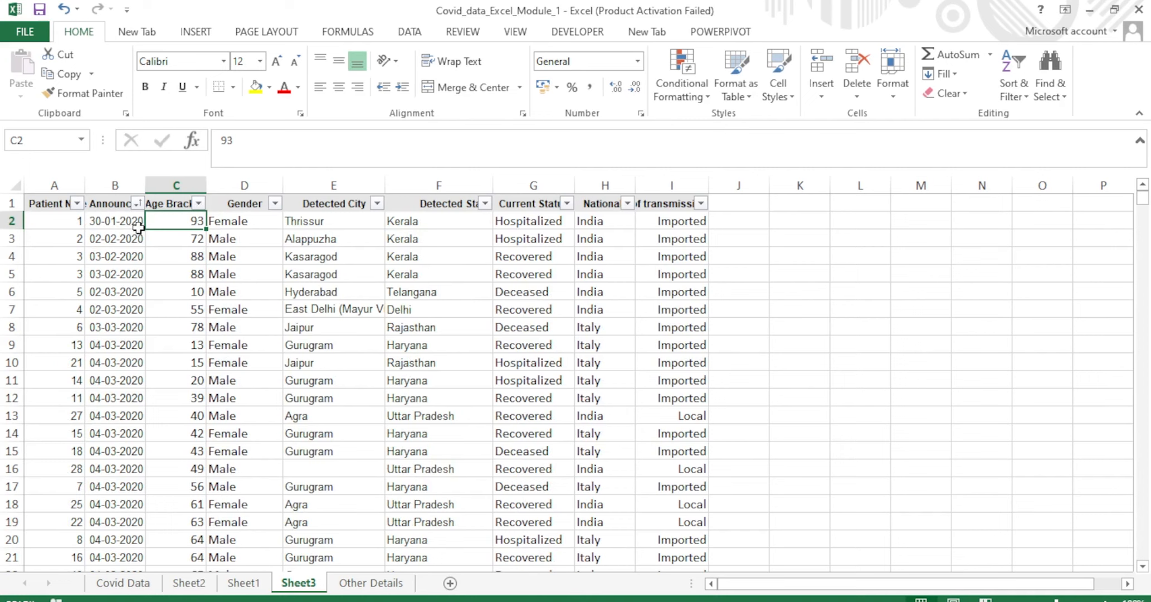
left_click(137, 203)
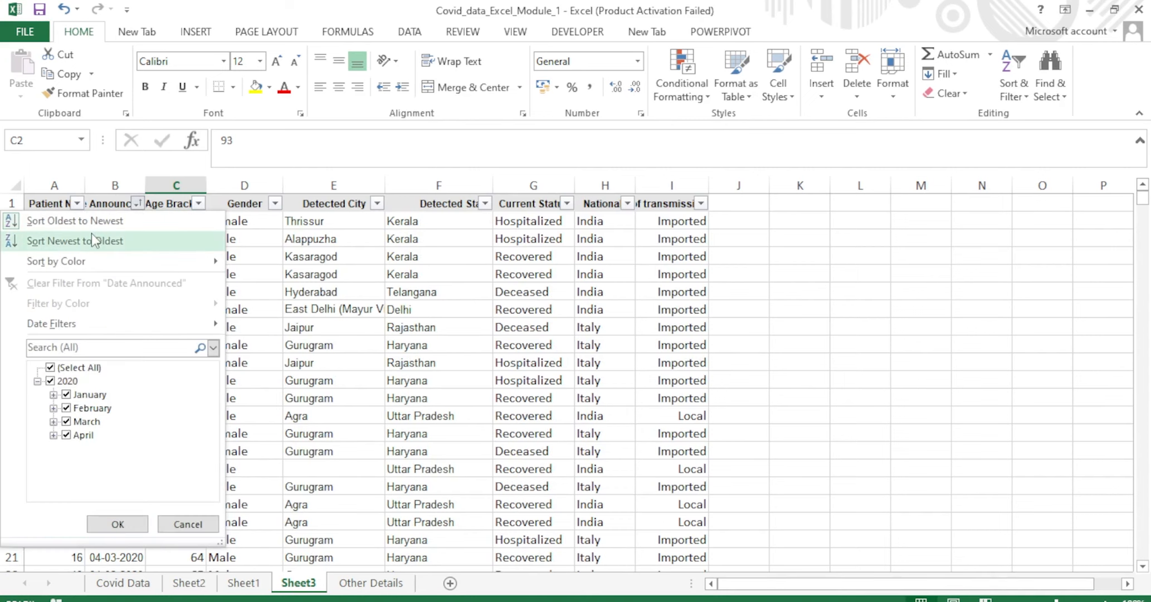
left_click(93, 240)
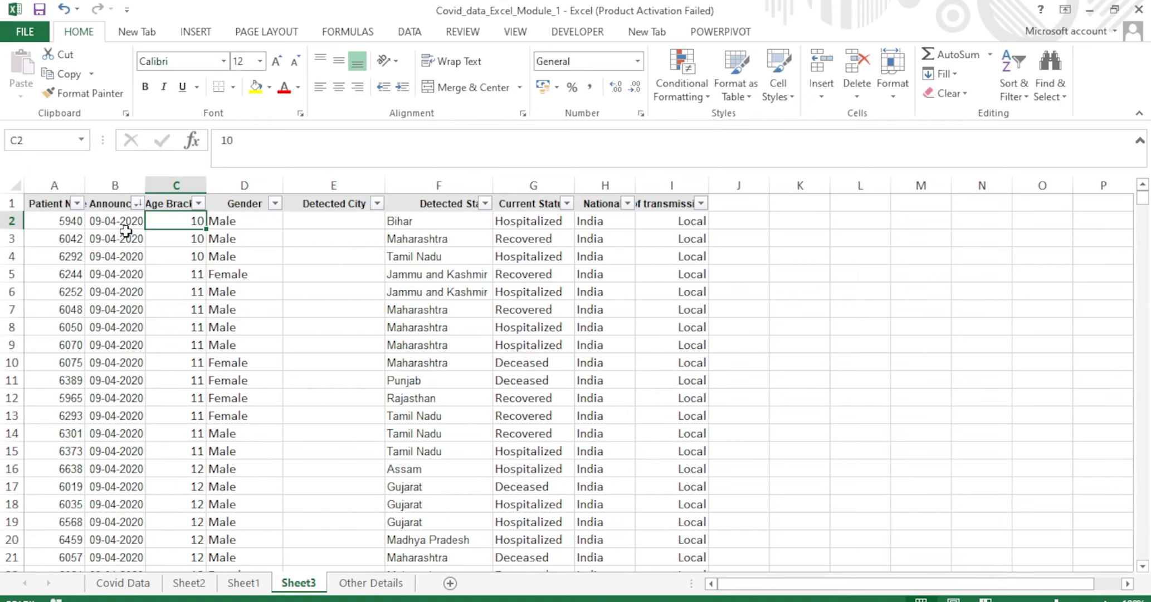
left_click(244, 257)
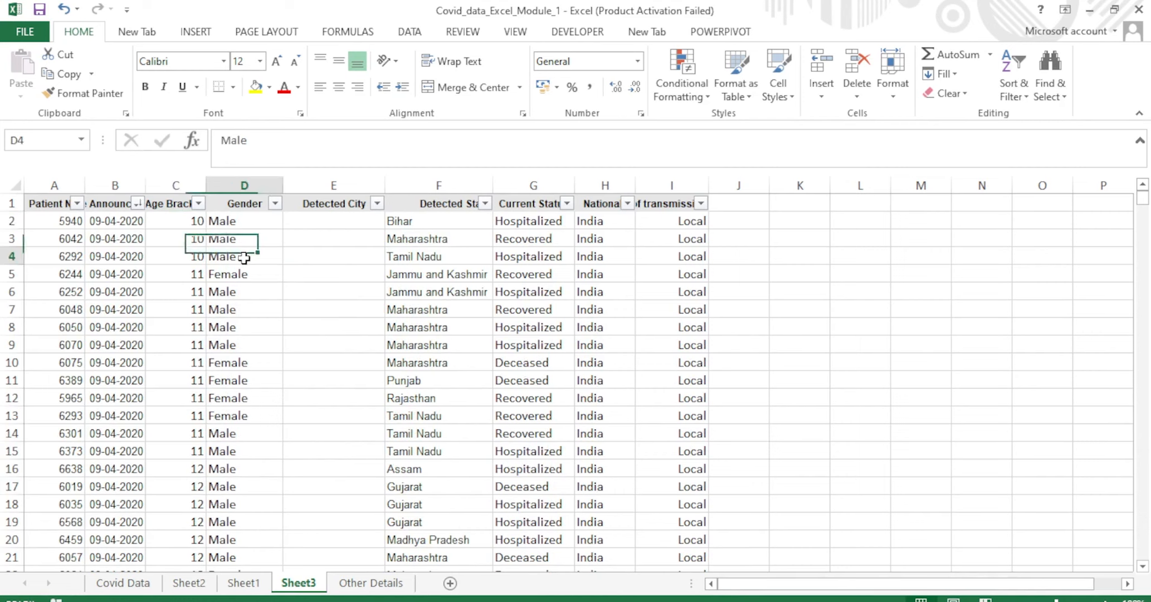
Examine the sort and filter options of the Current Status column and the general Sort & Filter commands without applying any.
left_click(77, 202)
left_click(611, 290)
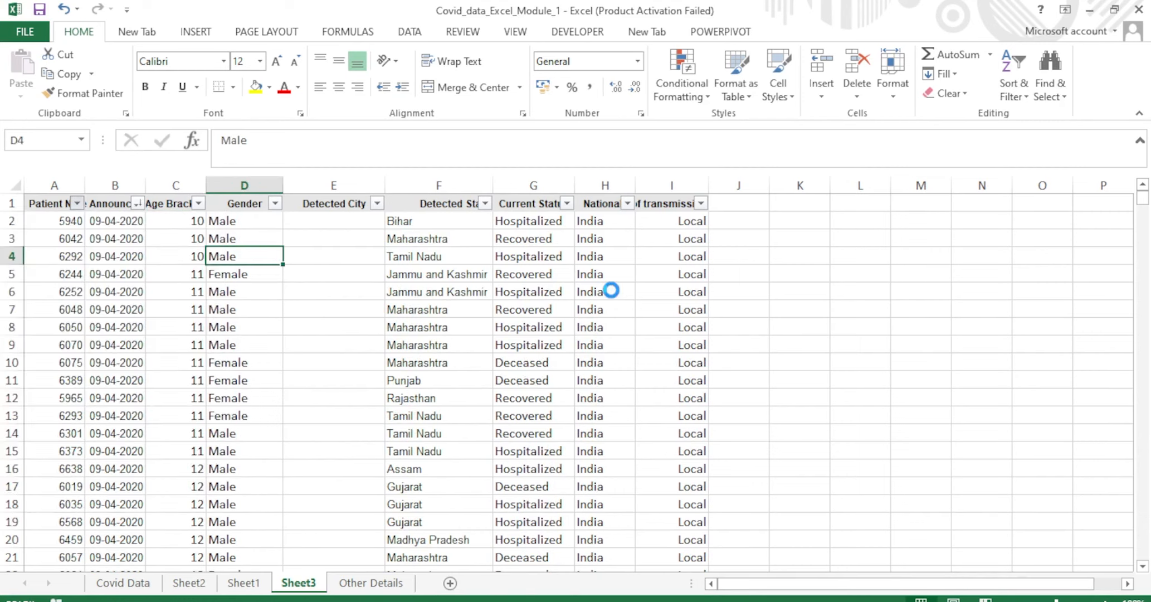
left_click(567, 202)
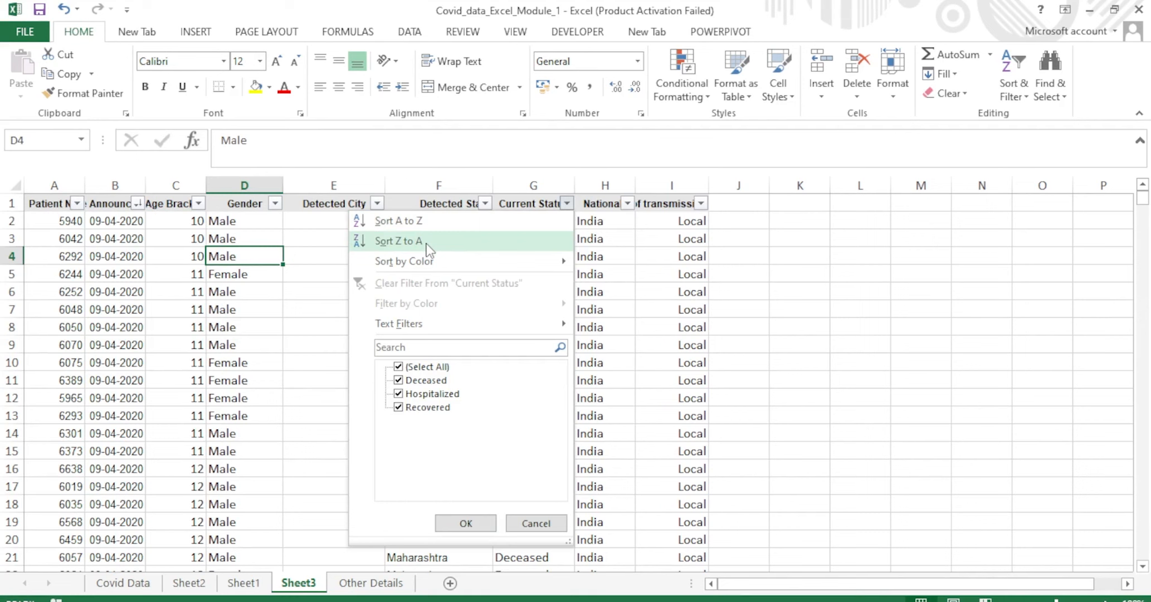
left_click(645, 251)
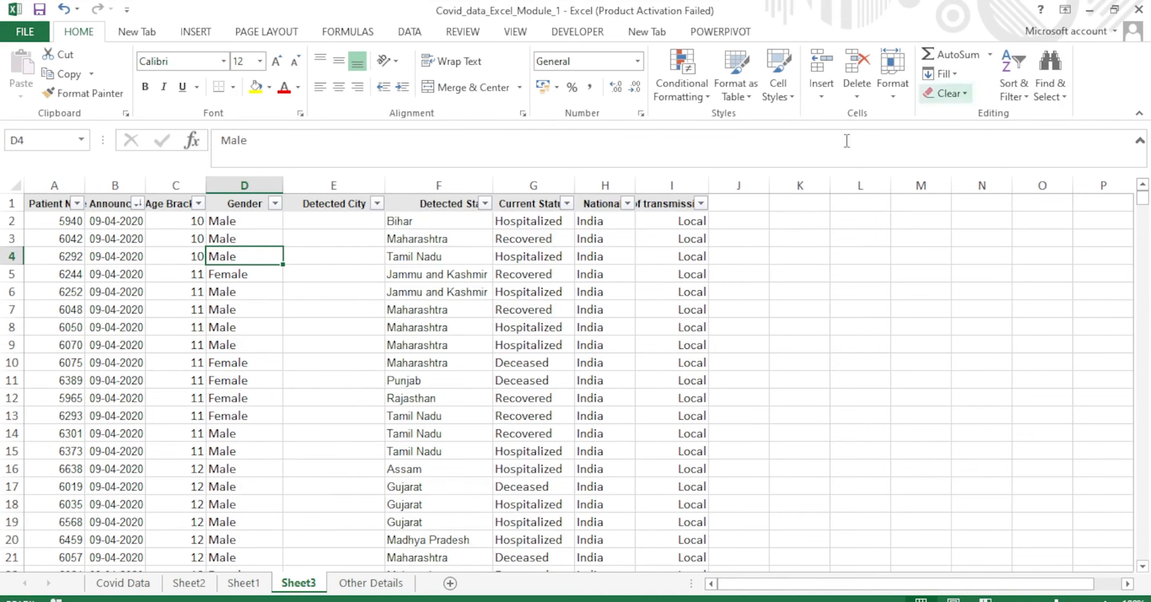
left_click(1016, 87)
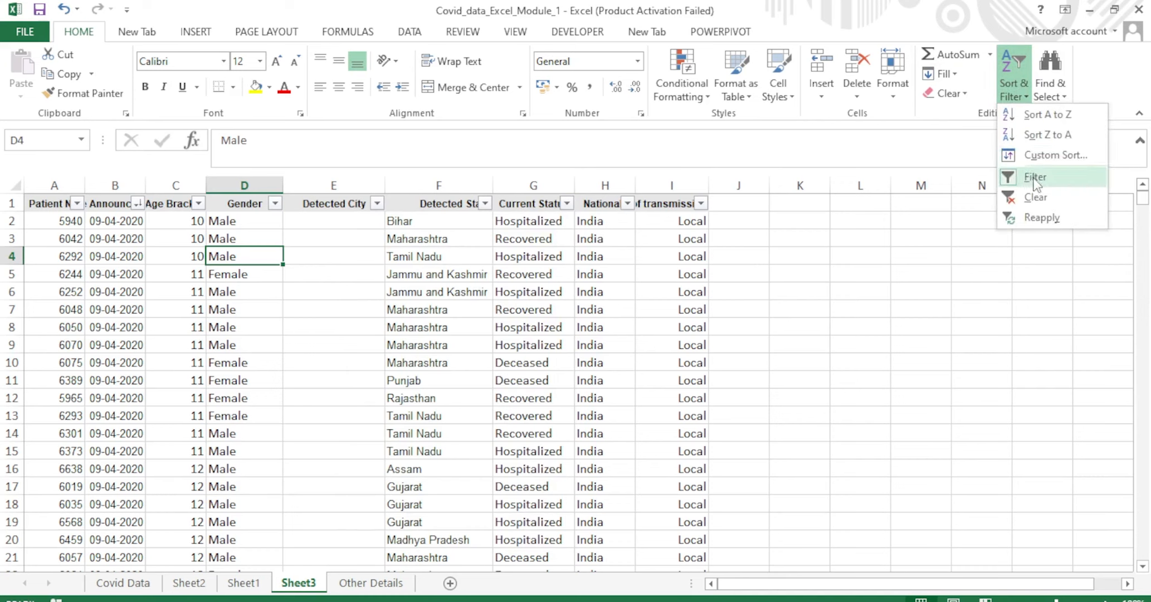
left_click(604, 295)
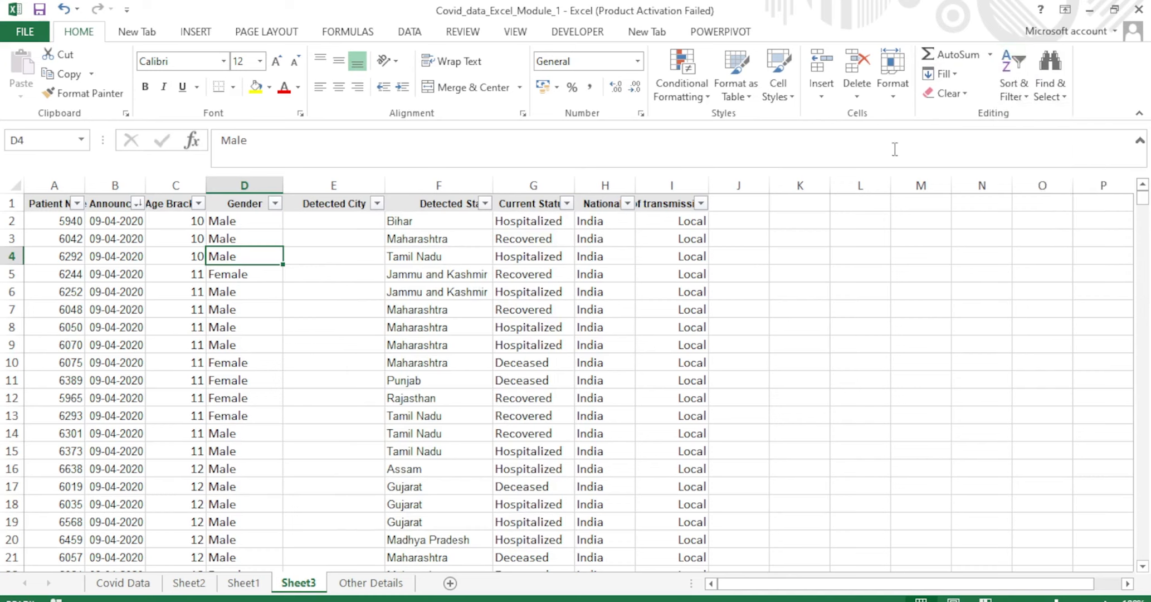
left_click(1011, 90)
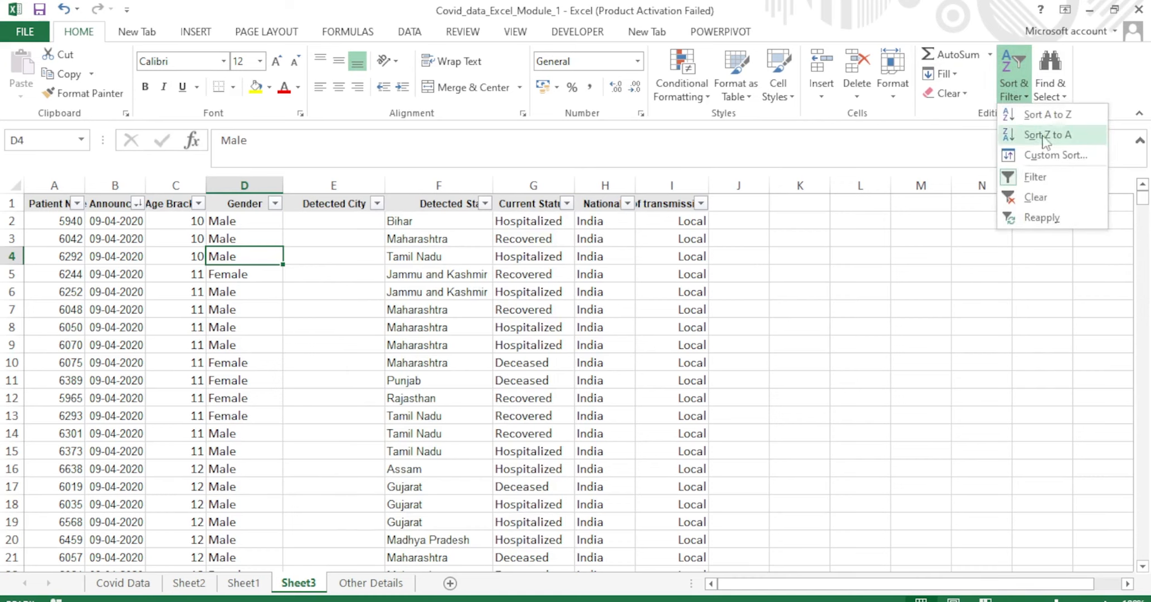
left_click(369, 304)
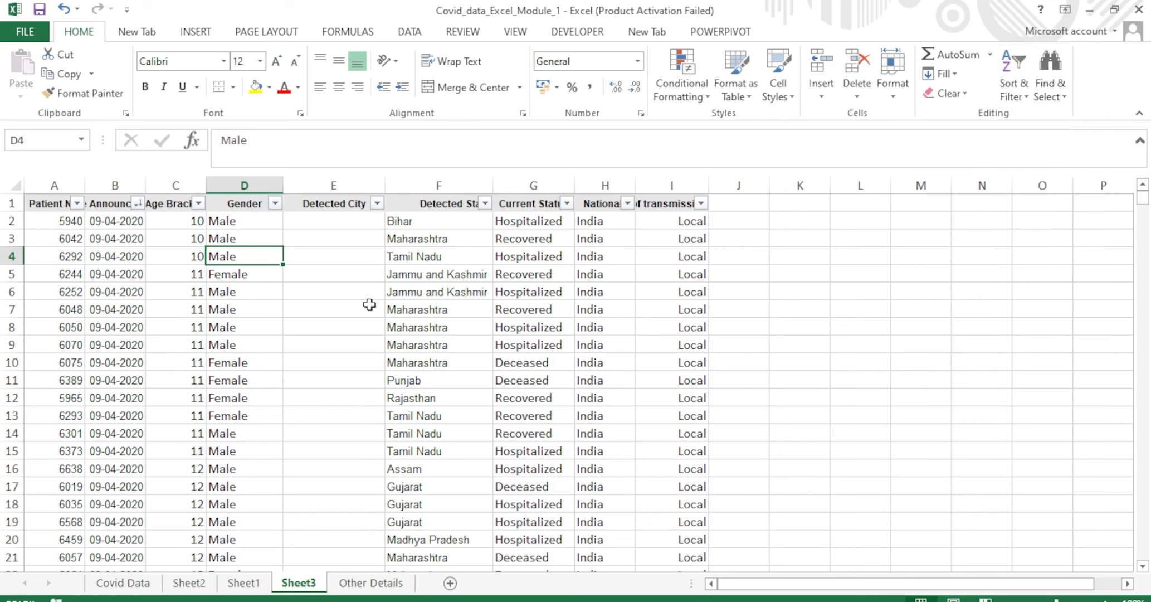
Undo all the column sorts and the header filter to restore the table's original row order.
key("ctrl+z")
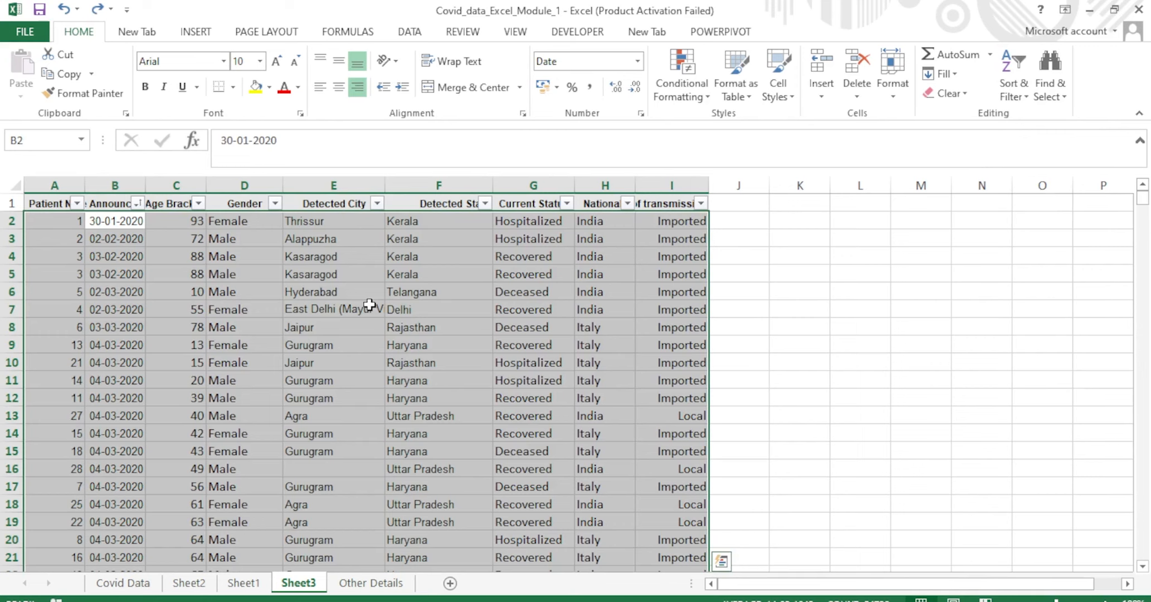
left_click(419, 292)
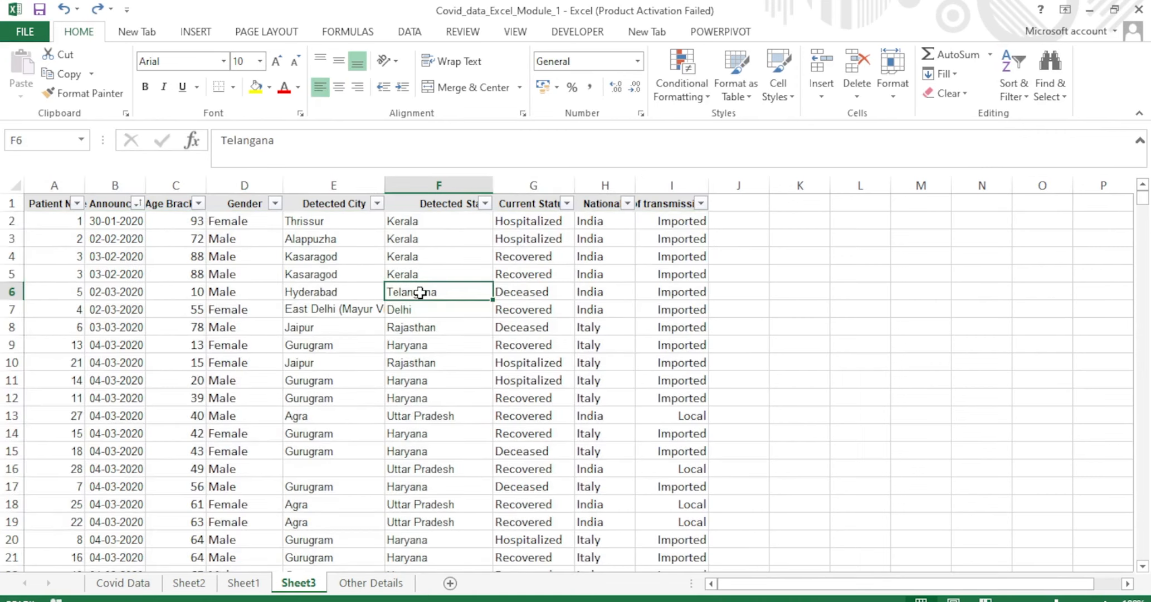
key("ctrl+y")
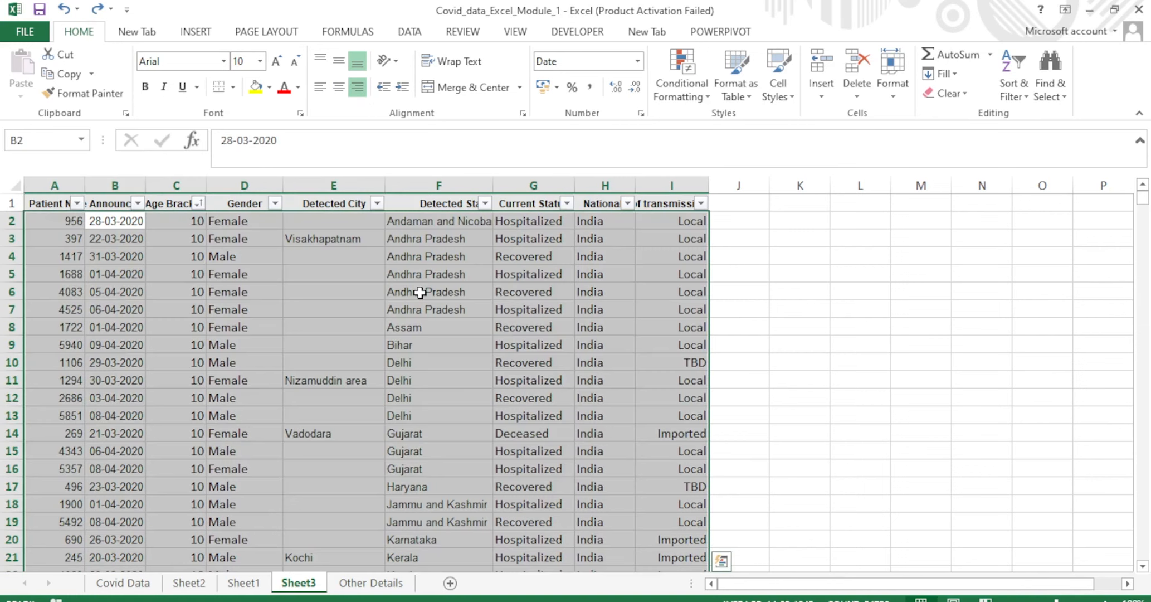
key("ctrl+y")
key("ctrl+y")
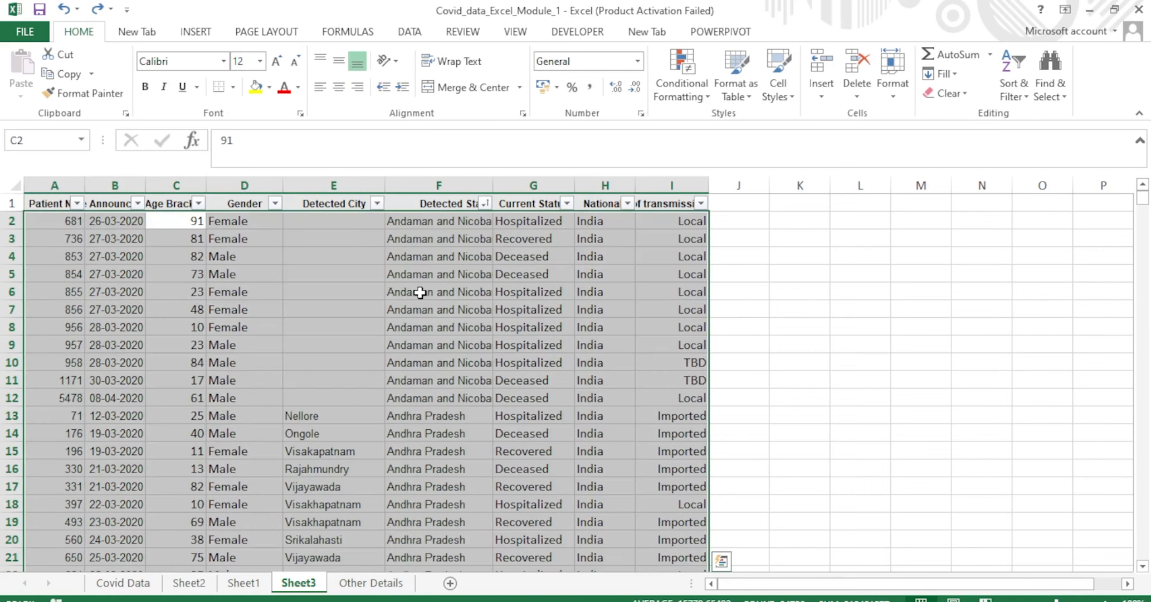
key("ctrl+y")
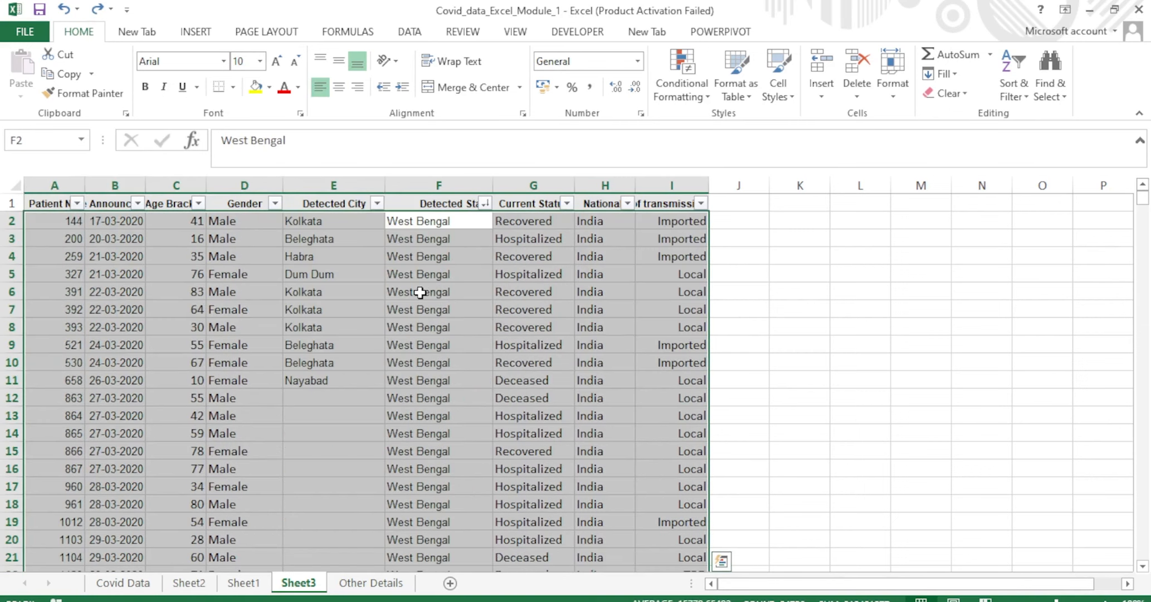
key("ctrl+z")
key("ctrl+z")
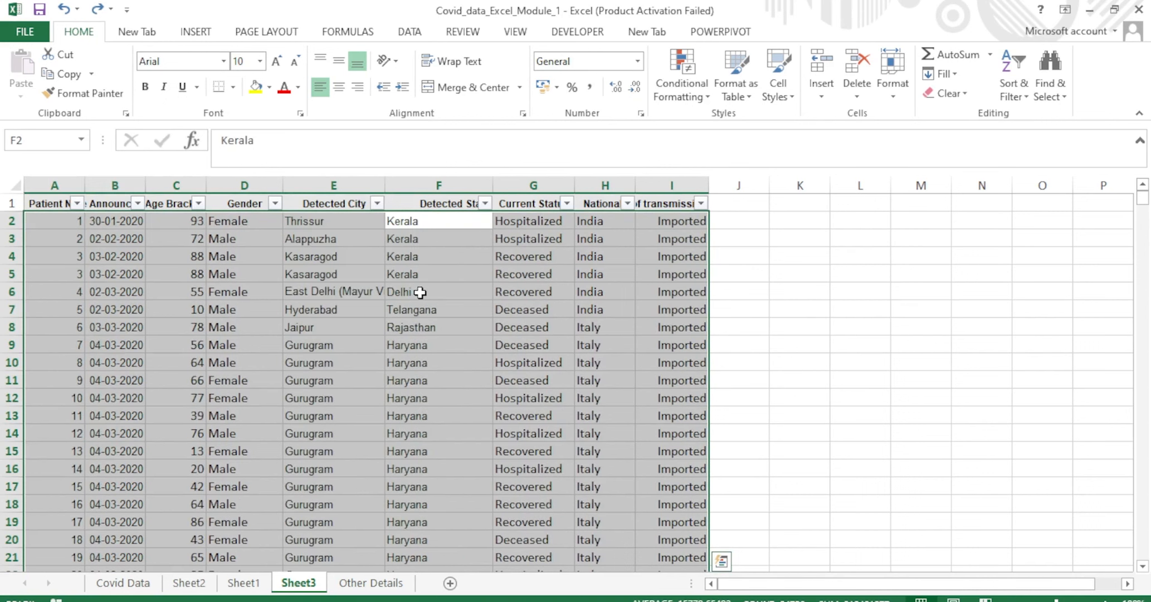
key("ctrl+z")
key("ctrl+z")
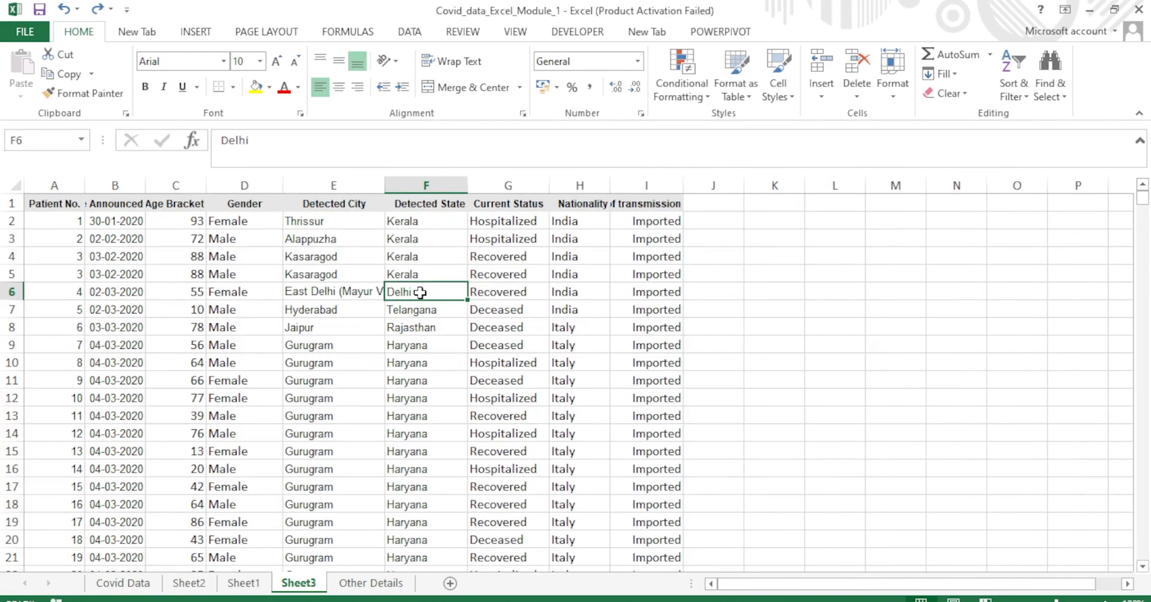
left_click(539, 305)
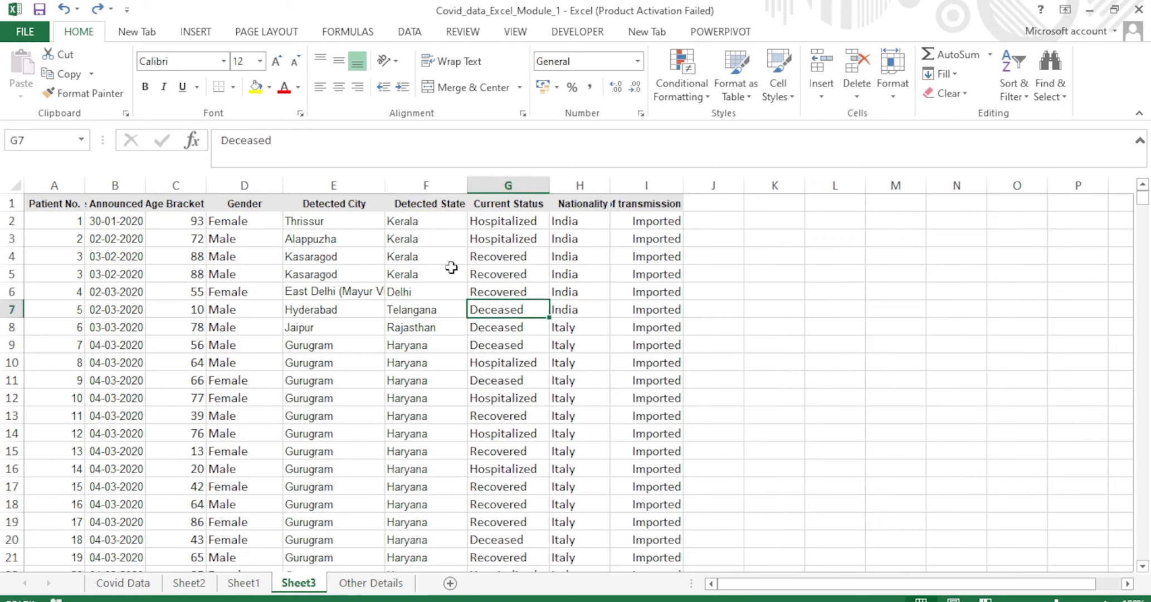
left_click(61, 203)
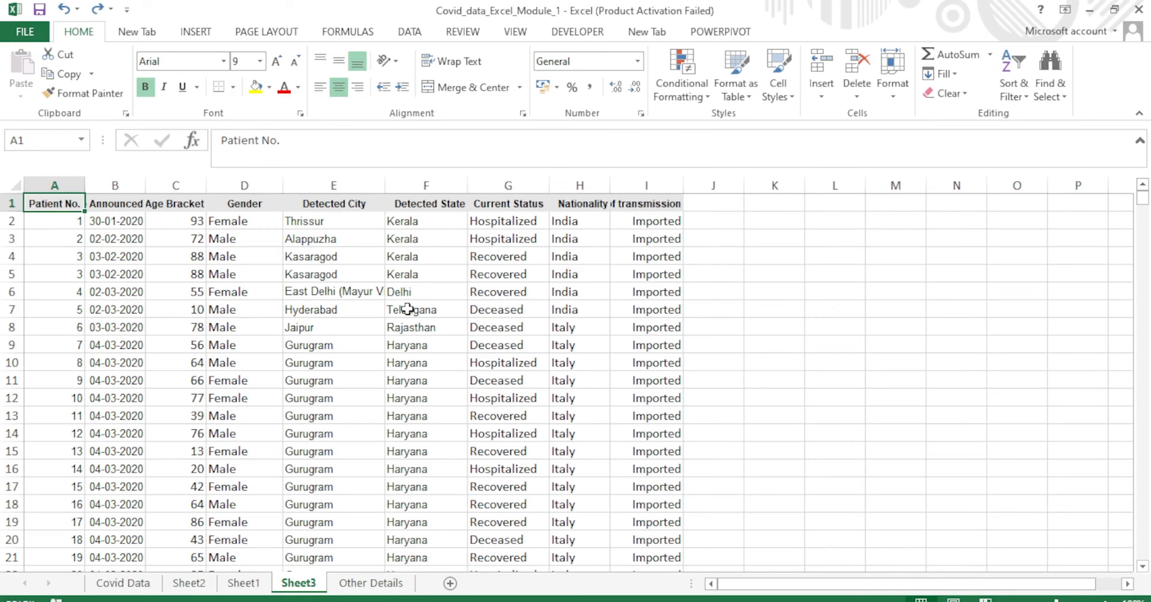
left_click(449, 323)
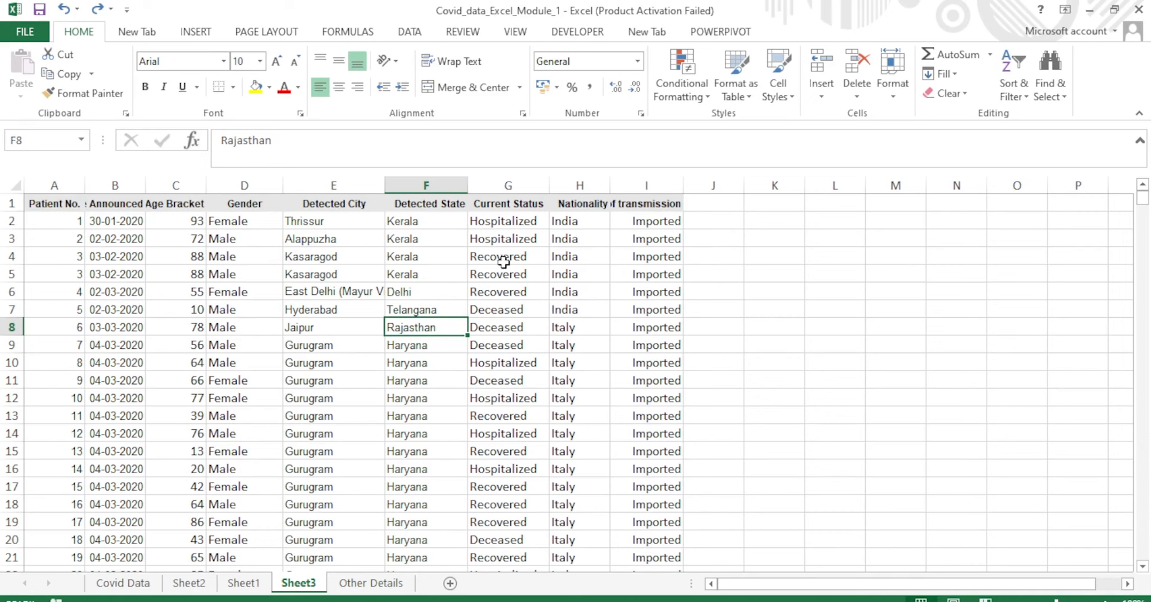
Enter the numbers 1, 2, 3 and 4 in cells J2 to J5 beside the table.
left_click(708, 217)
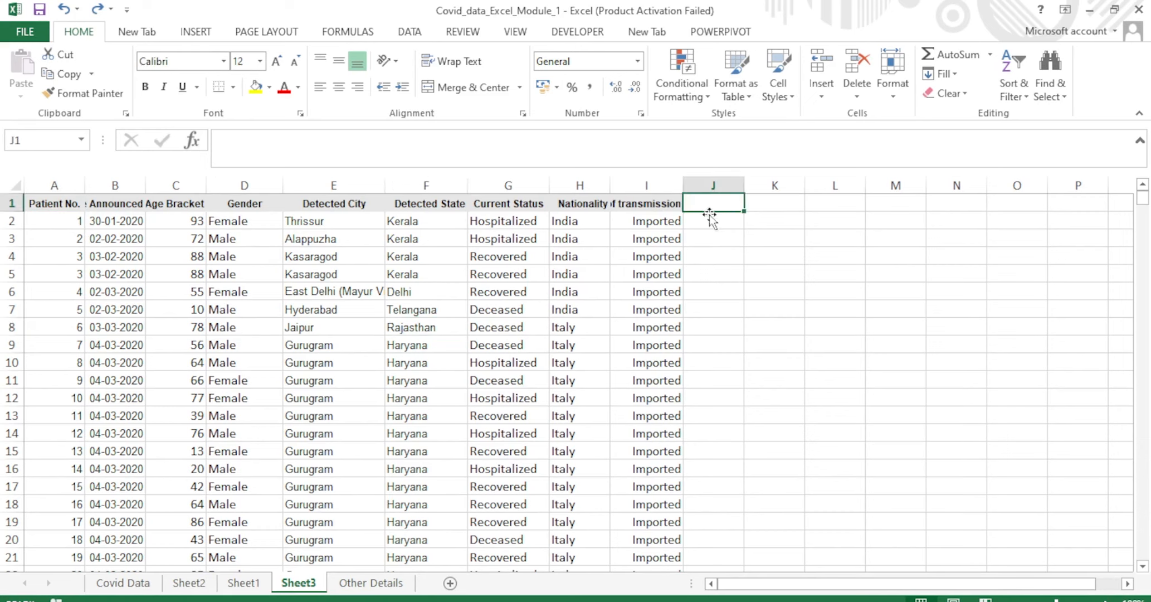
type("1")
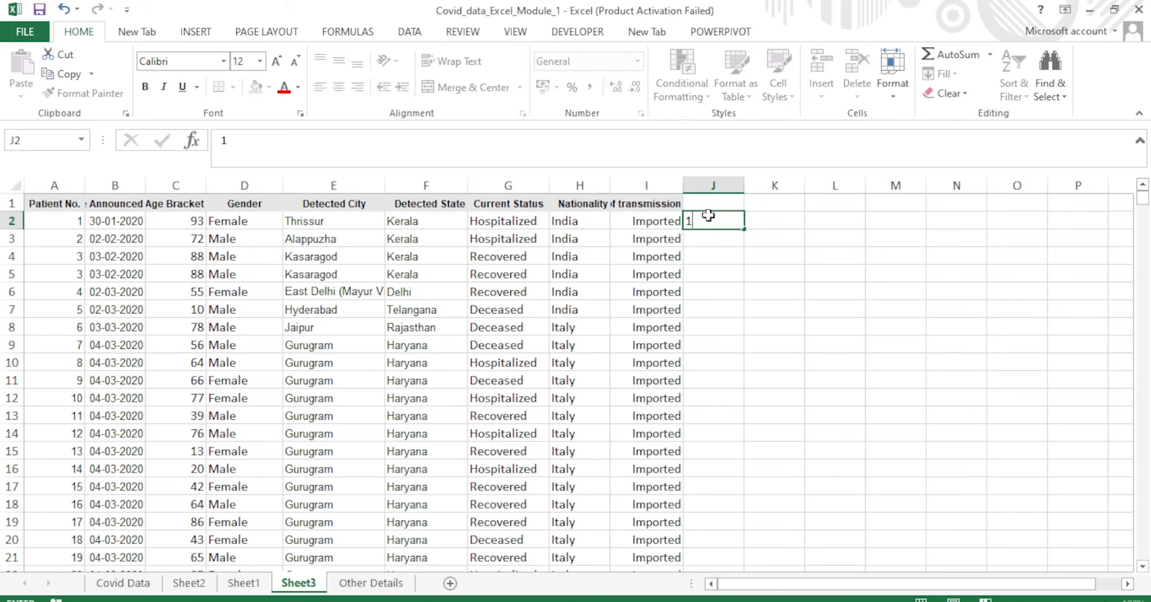
key("Return")
type("2")
key("Return")
type("3")
key("Return")
type("4")
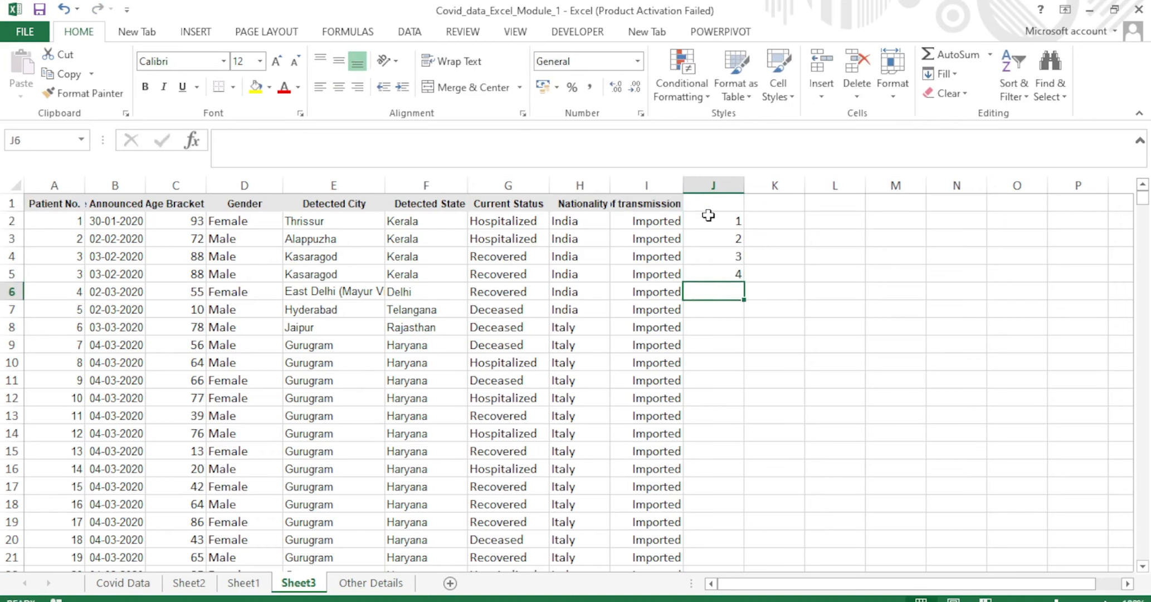
Clear all contents and formatting from cells J2 to J7.
left_click_drag(731, 222, 724, 309)
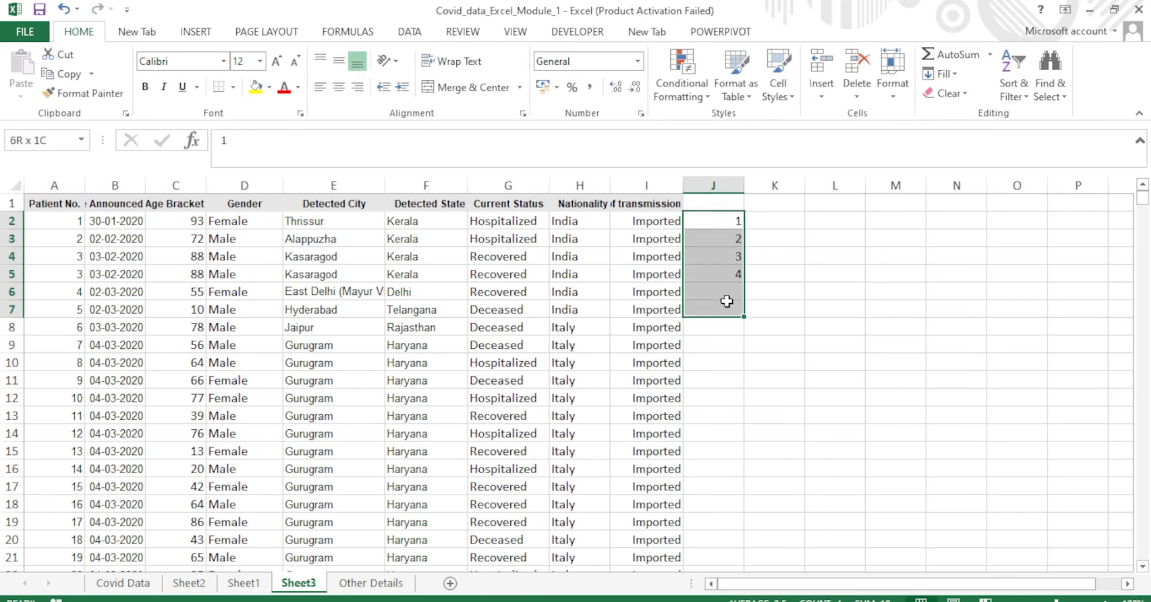
left_click(962, 94)
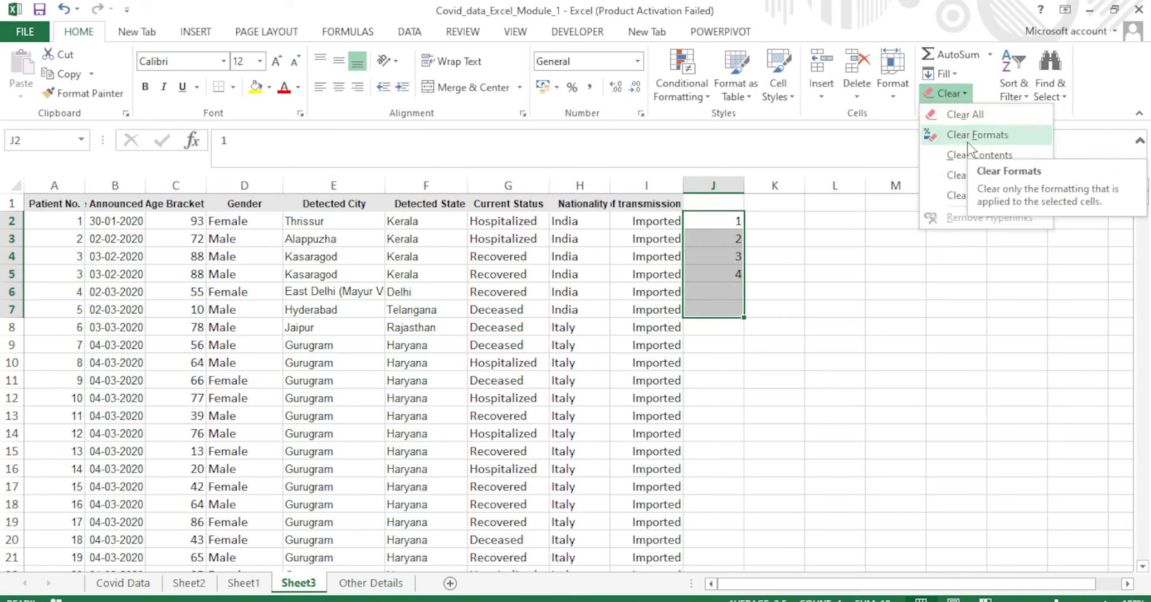
left_click(967, 114)
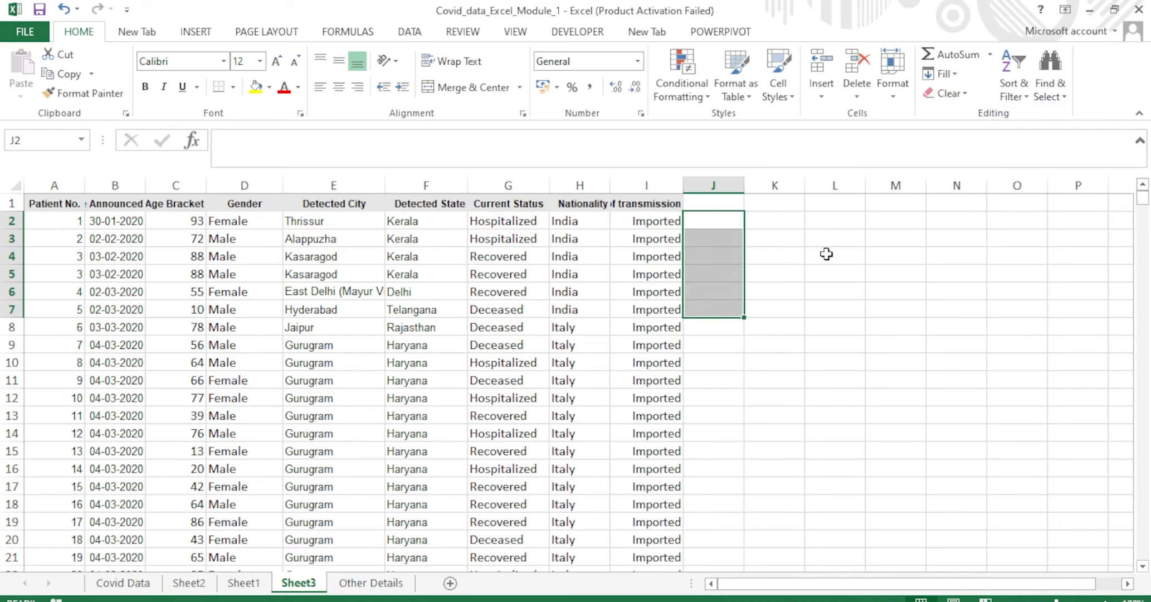
left_click(789, 304)
left_click(728, 234)
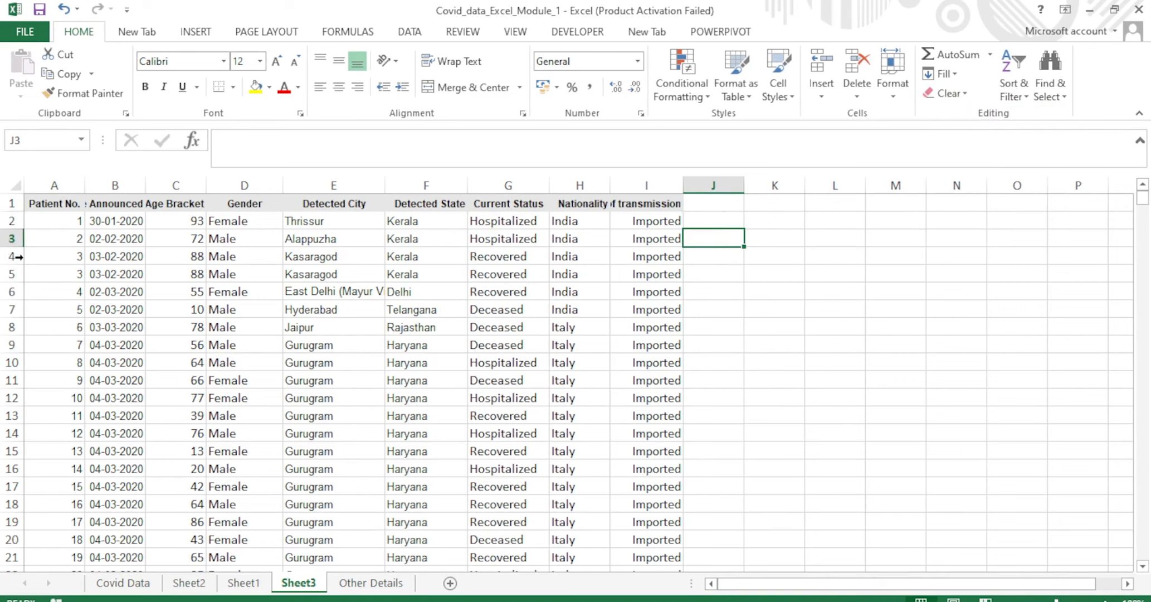
Apply filters to the table's header row, starting from the Patient No. header in A1.
left_click(65, 205)
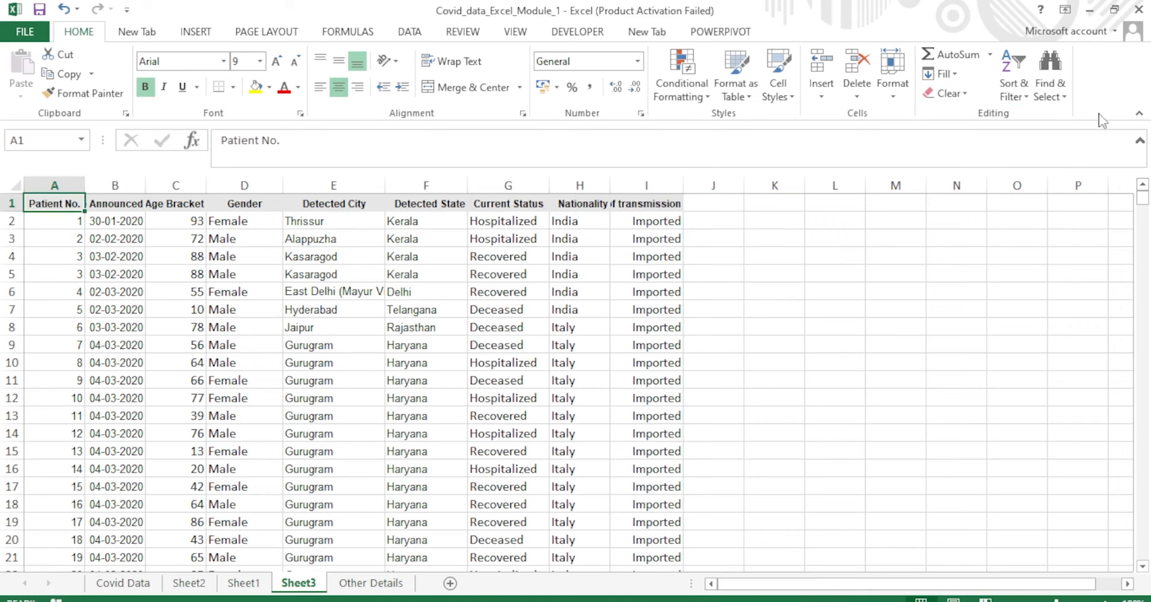
left_click(1027, 99)
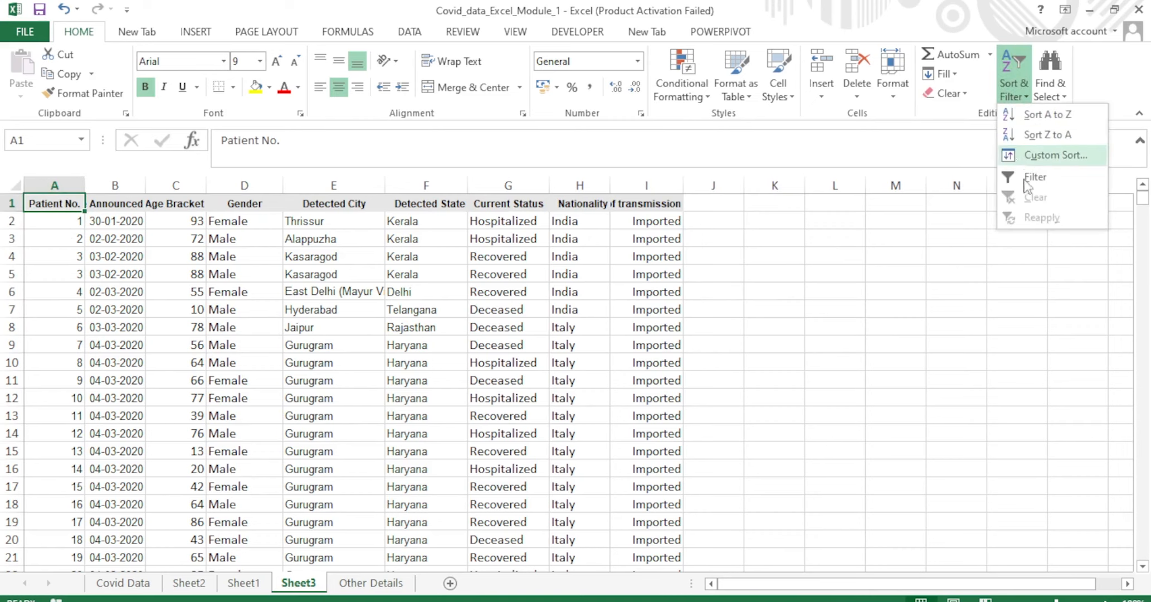
left_click(1029, 177)
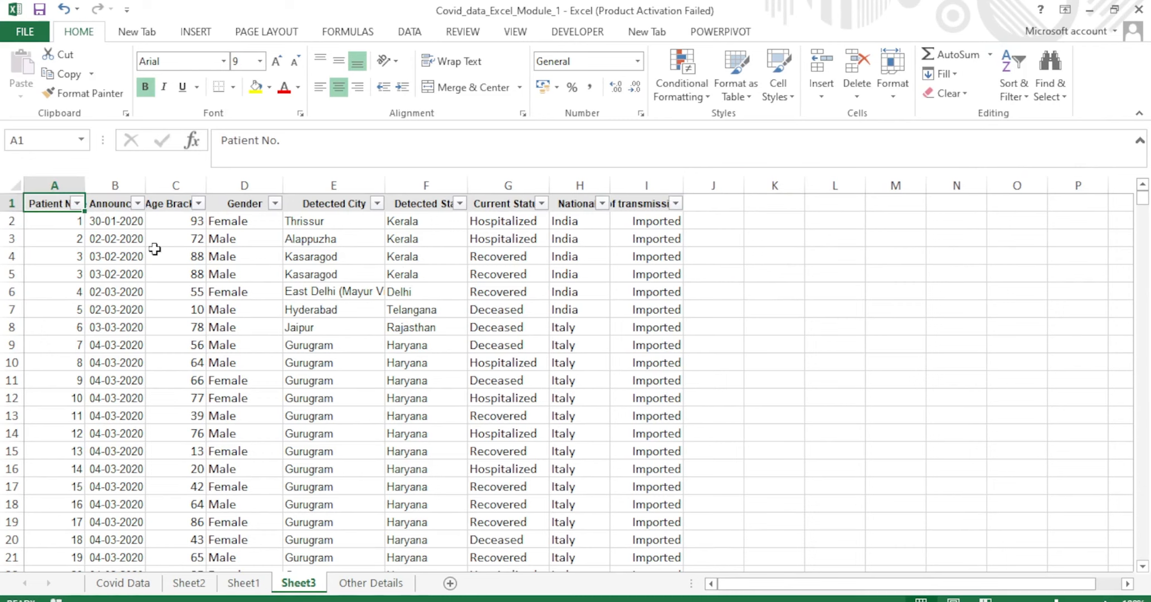
Sort the table by Patient No. from largest to smallest, and re-sort it from smallest to largest.
left_click(77, 204)
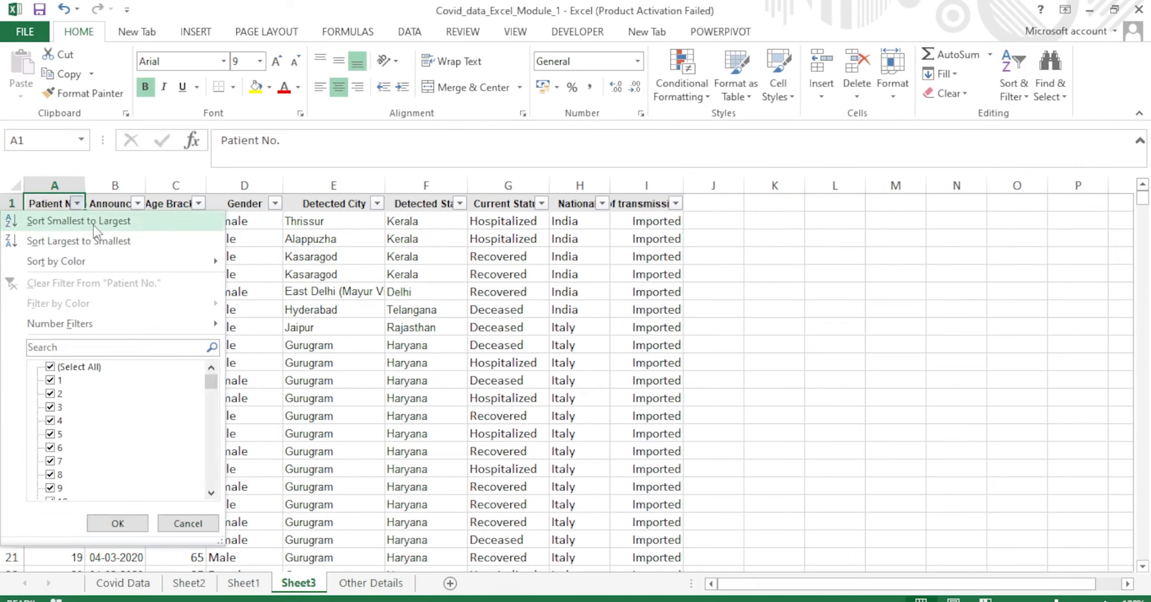
left_click(70, 240)
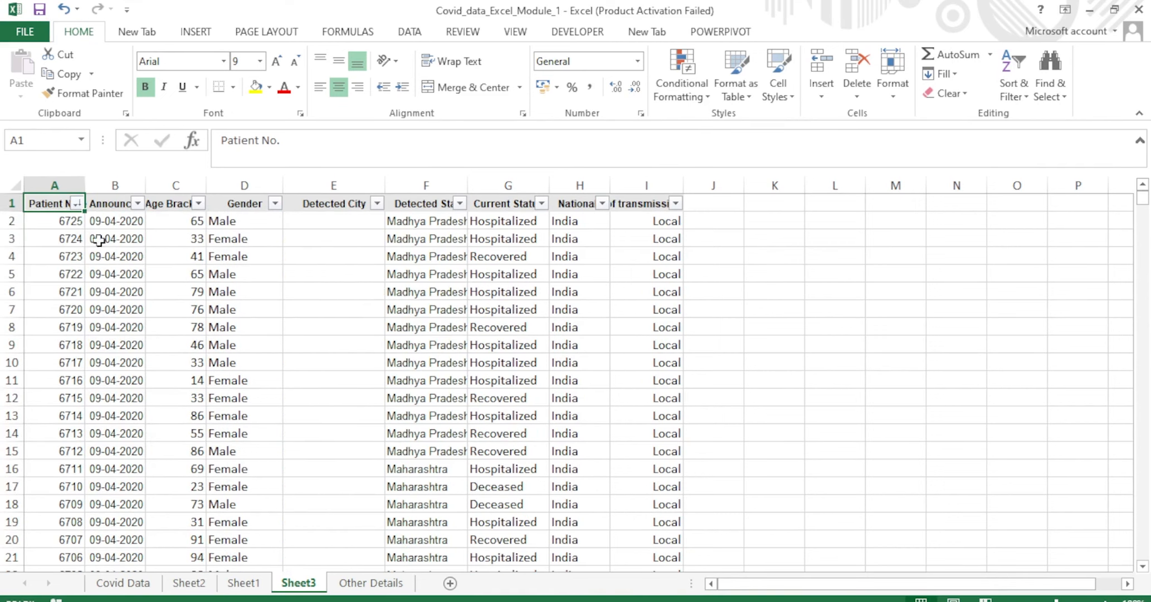
left_click(77, 203)
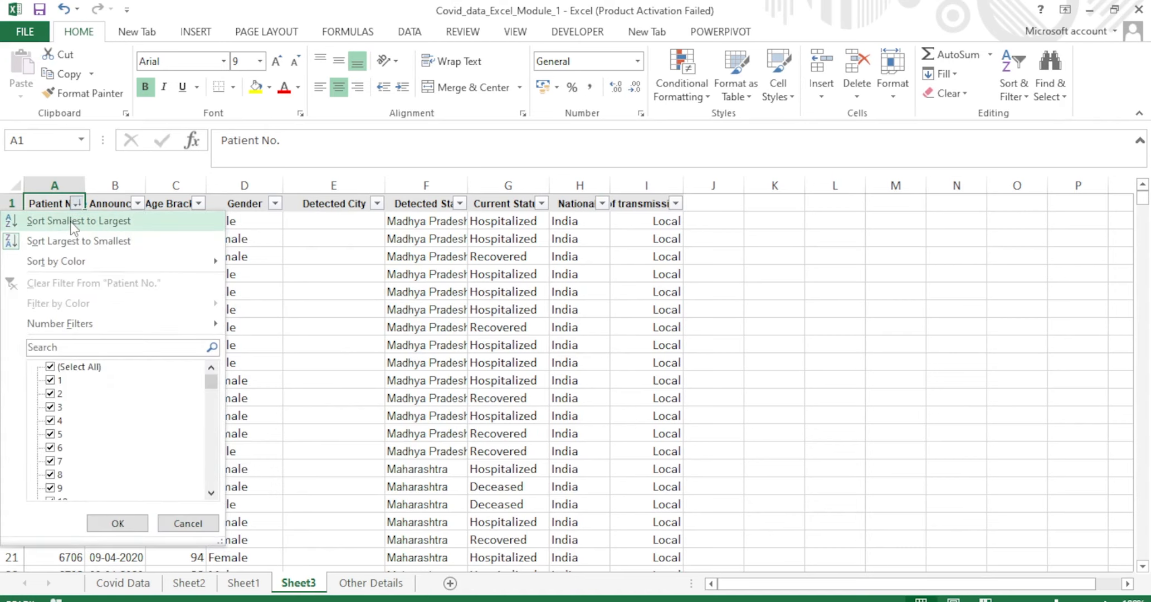
left_click(73, 223)
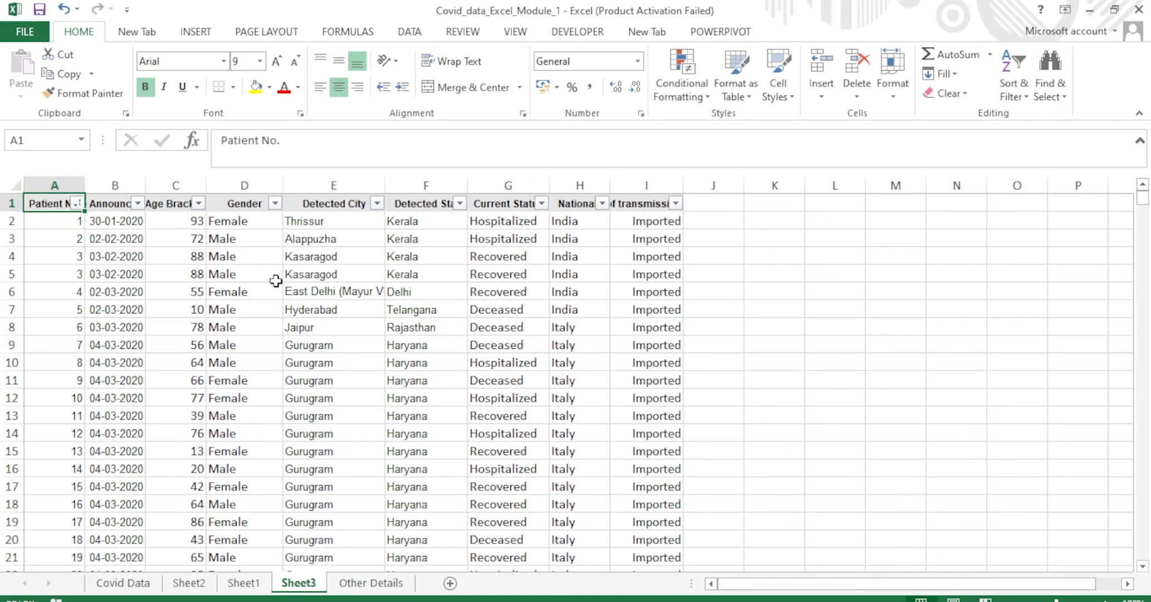
Examine the sort and filter options of the Detected State, Age Bracket, Date Announced and Patient No. columns without applying any.
left_click(419, 279)
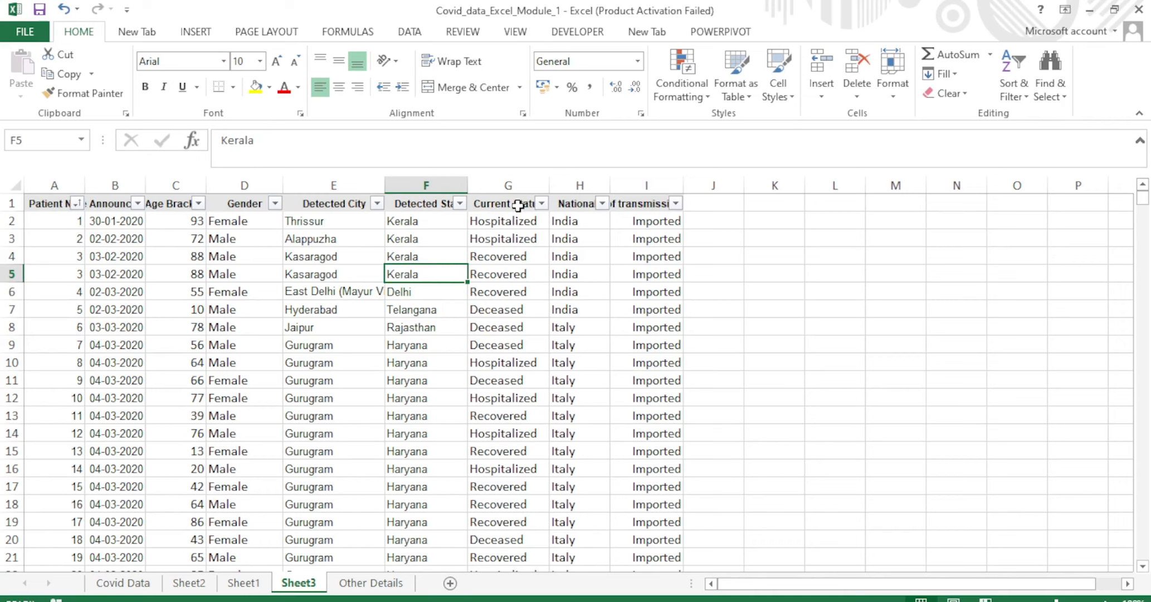
left_click(460, 203)
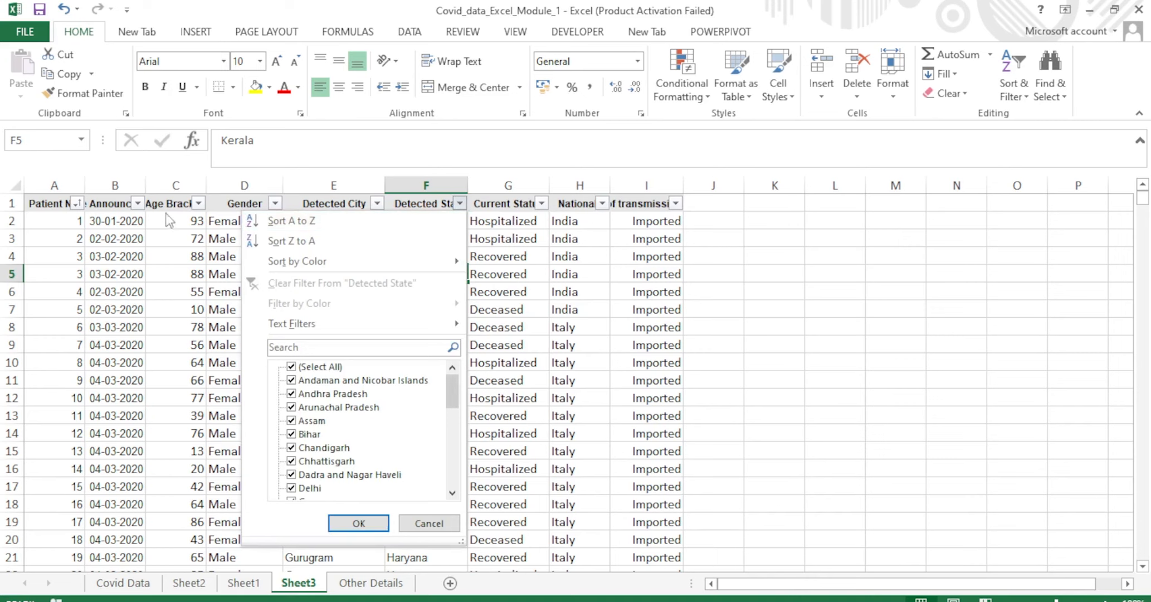
left_click(196, 210)
left_click(196, 209)
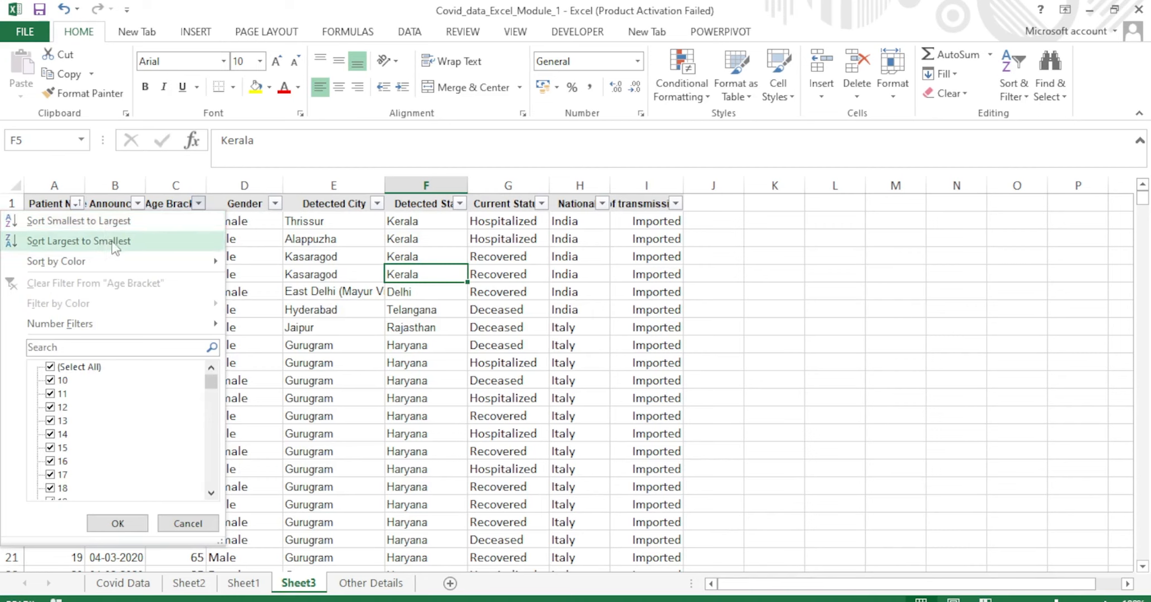
left_click(139, 205)
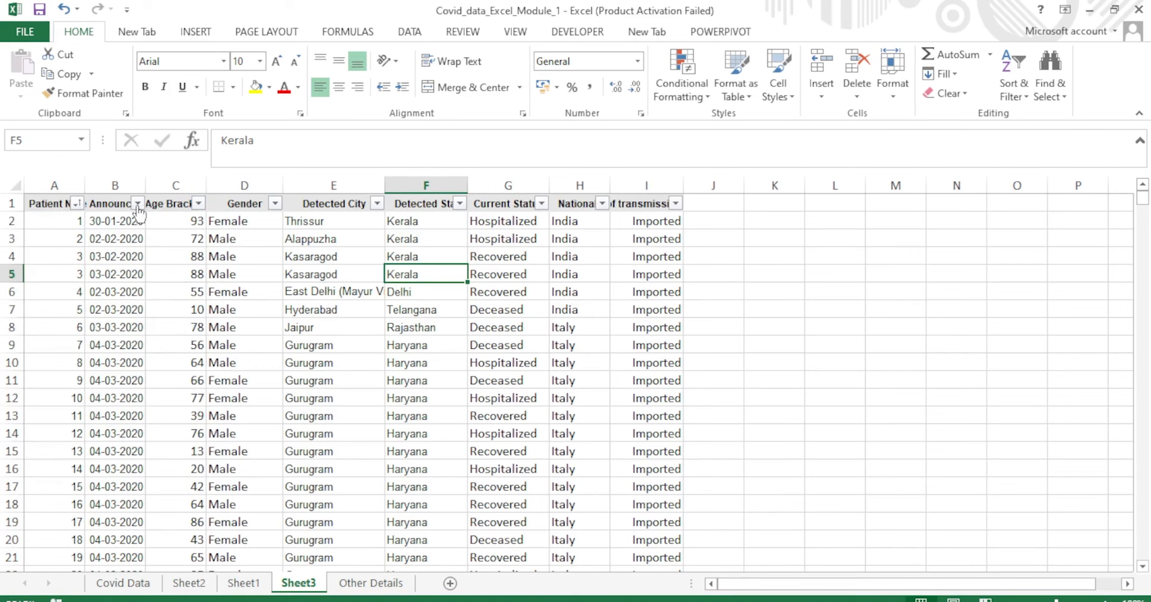
left_click(138, 205)
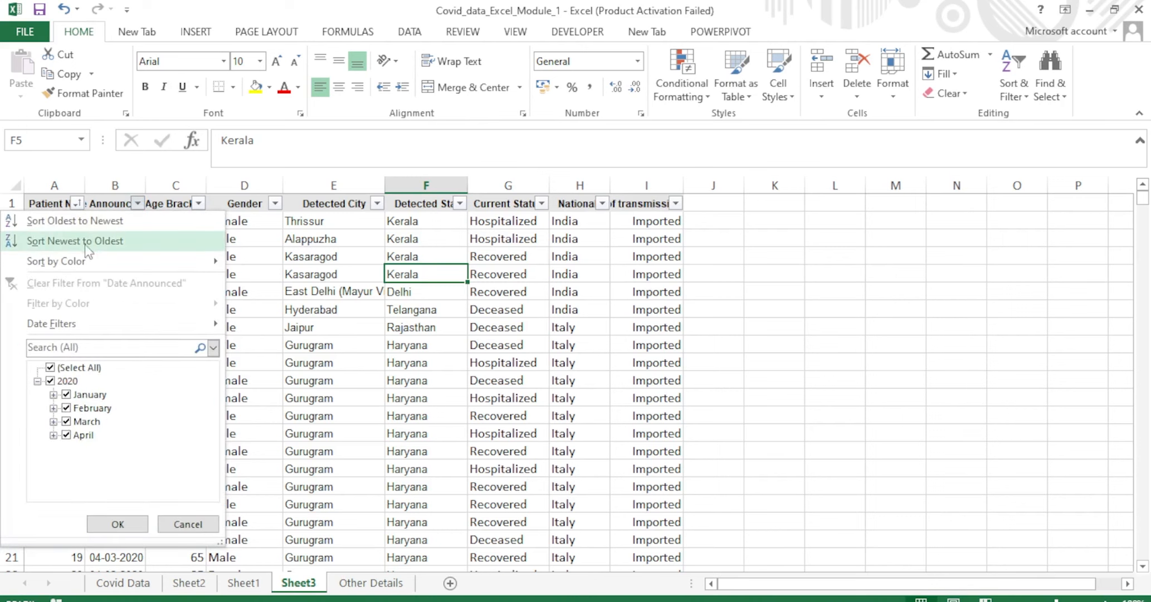
left_click(445, 316)
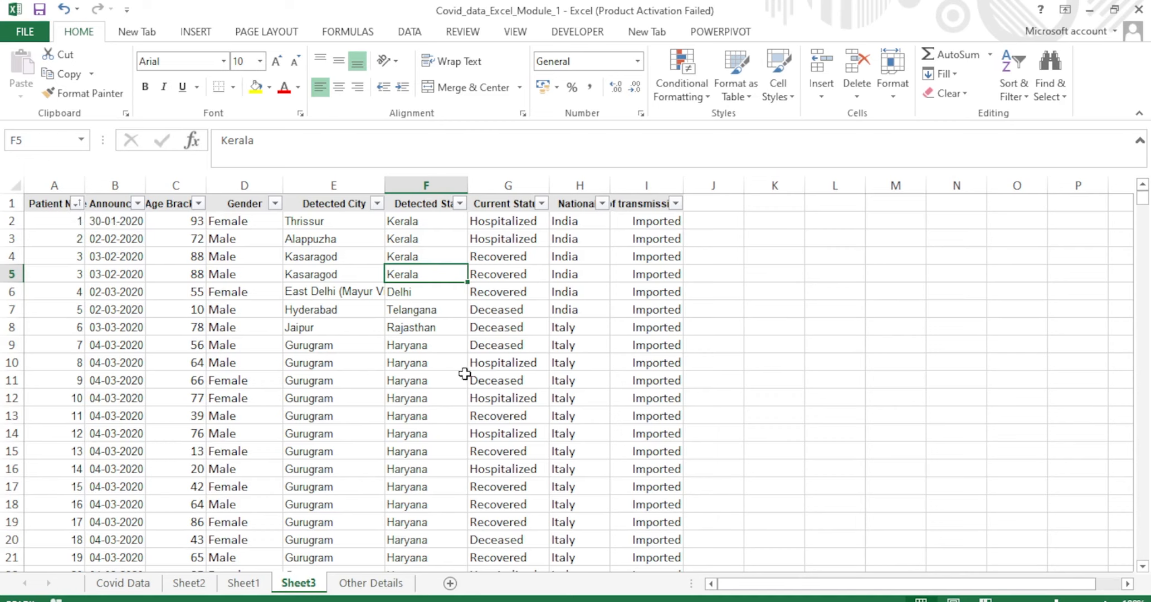
left_click(76, 204)
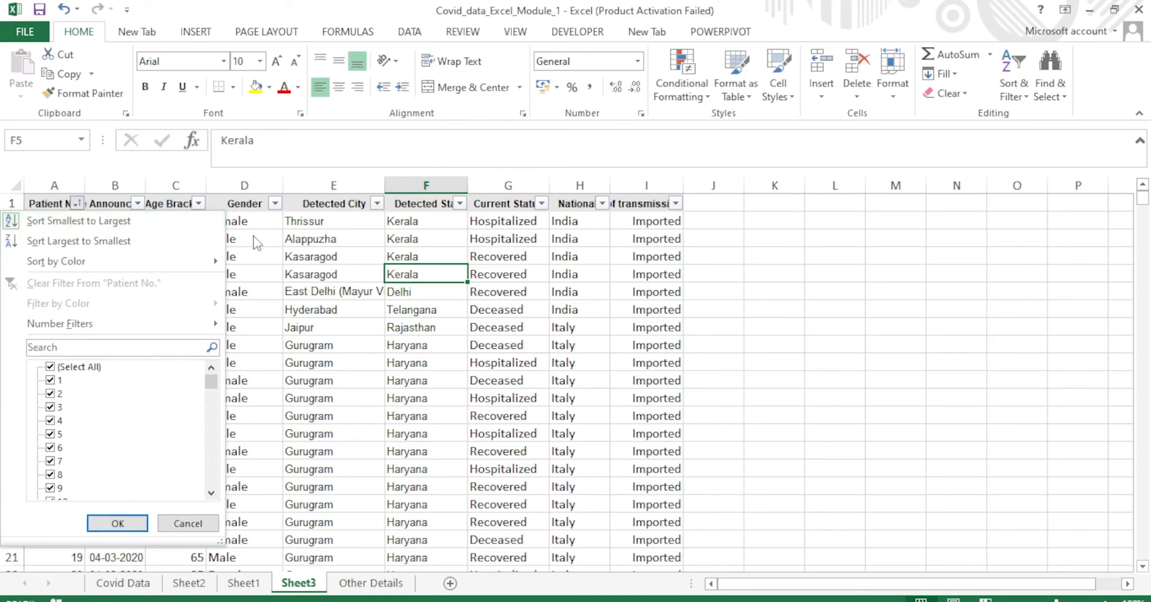
left_click(613, 308)
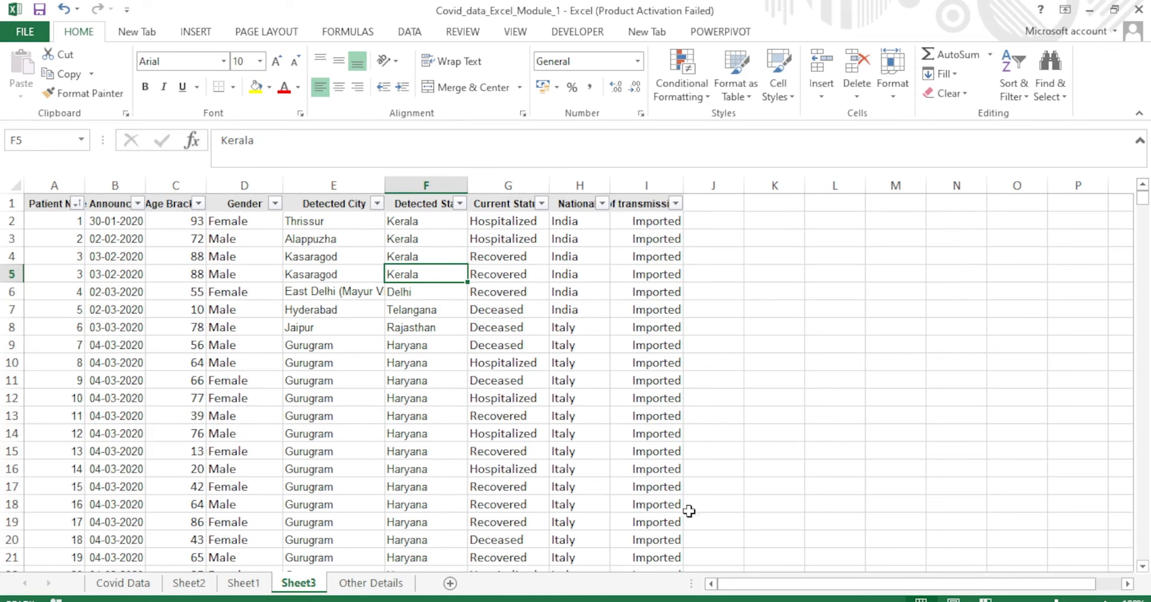
left_click(686, 595)
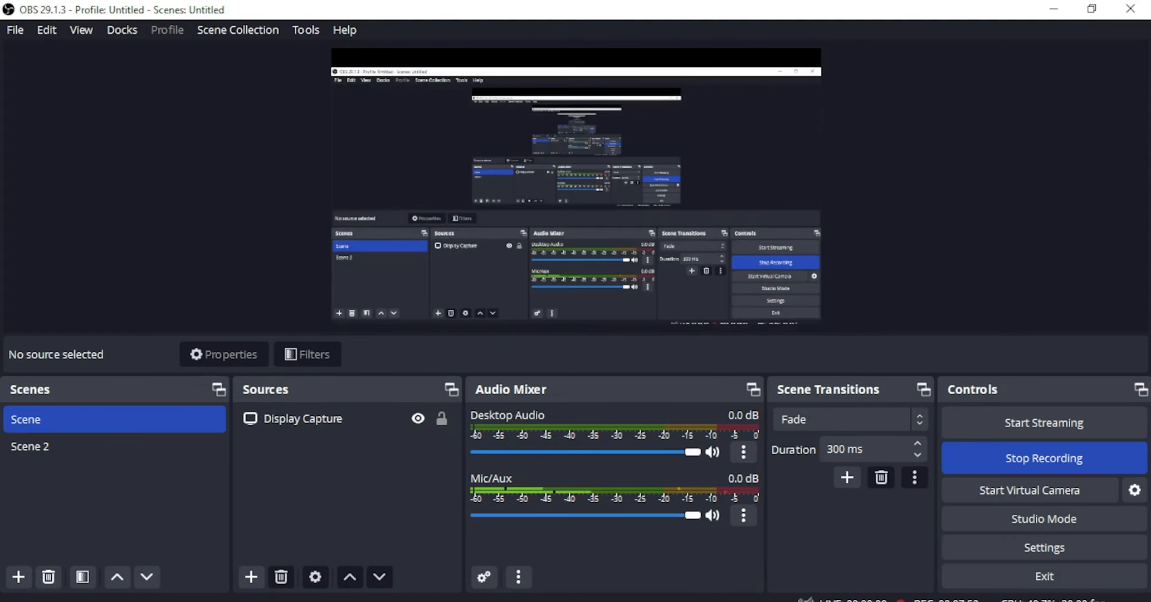